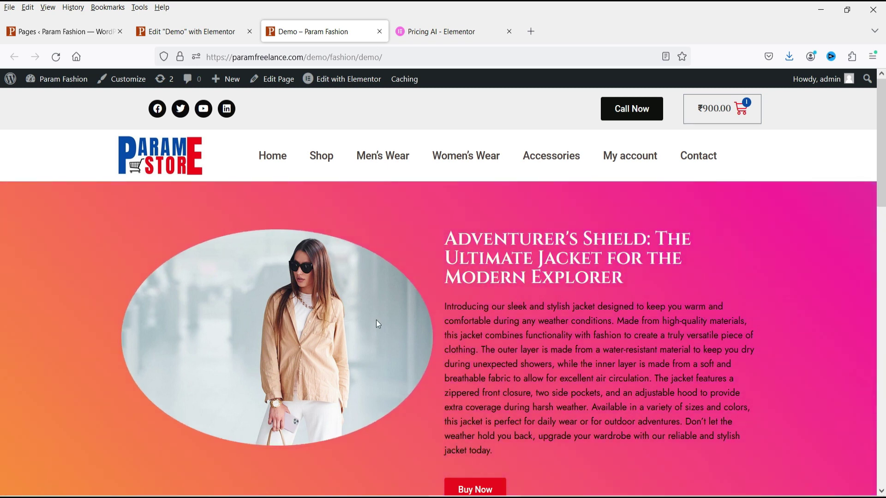
- Highlight the storefront's product heading and product description paragraph
scroll(779, 177, down, 2)
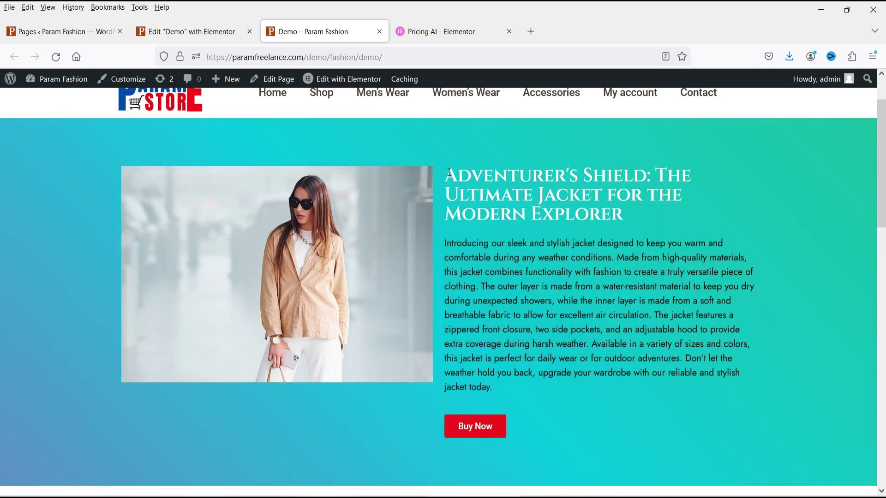
triple_click(479, 178)
click(659, 275)
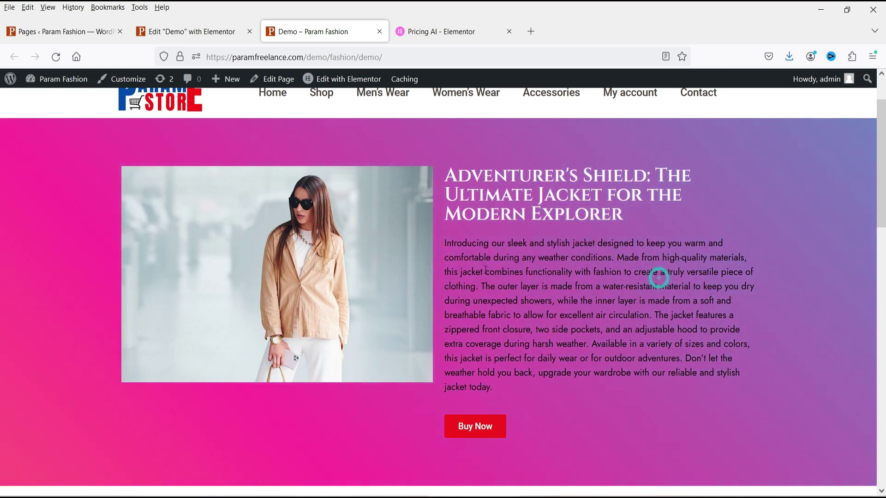
drag(455, 244, 579, 386)
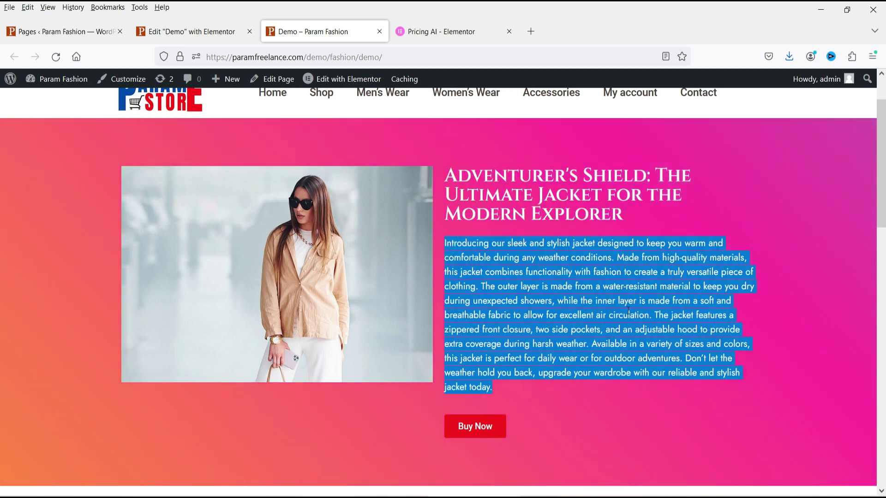
scroll(655, 217, down, 5)
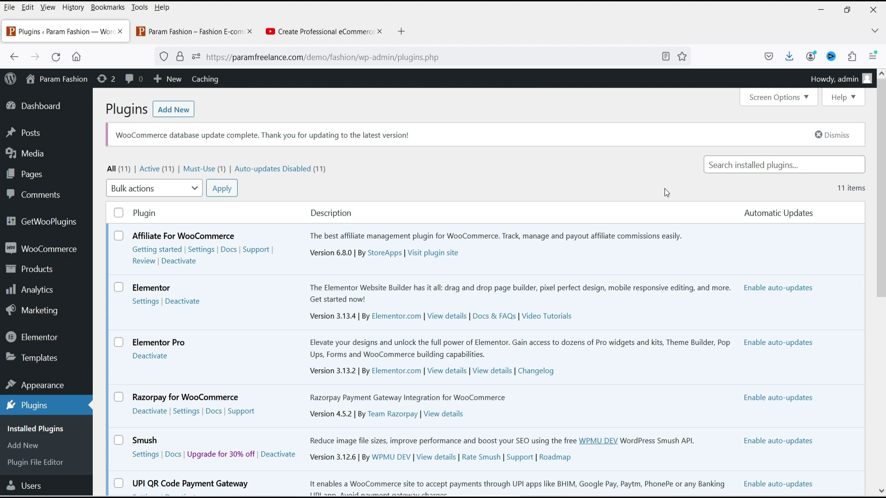
- Check the Elementor Pro plugin entry, return to the storefront tab and close the YouTube course tab
triple_click(204, 346)
click(209, 347)
click(198, 32)
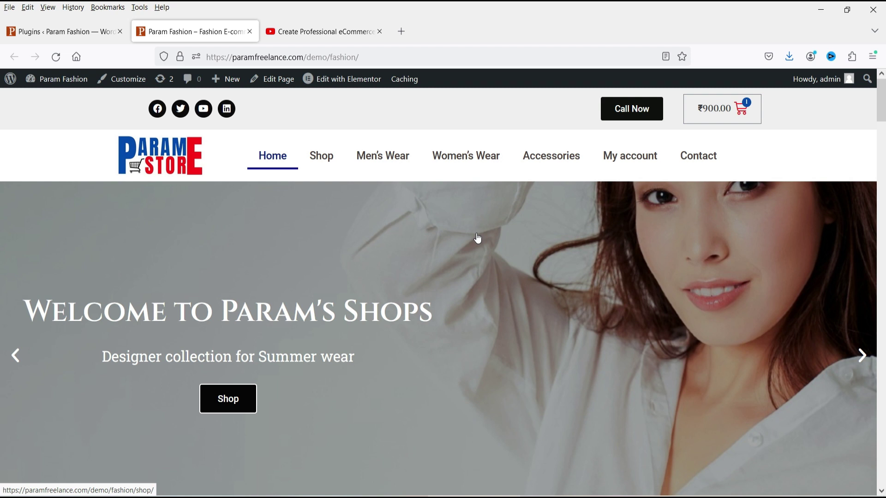
key(ctrl+Tab)
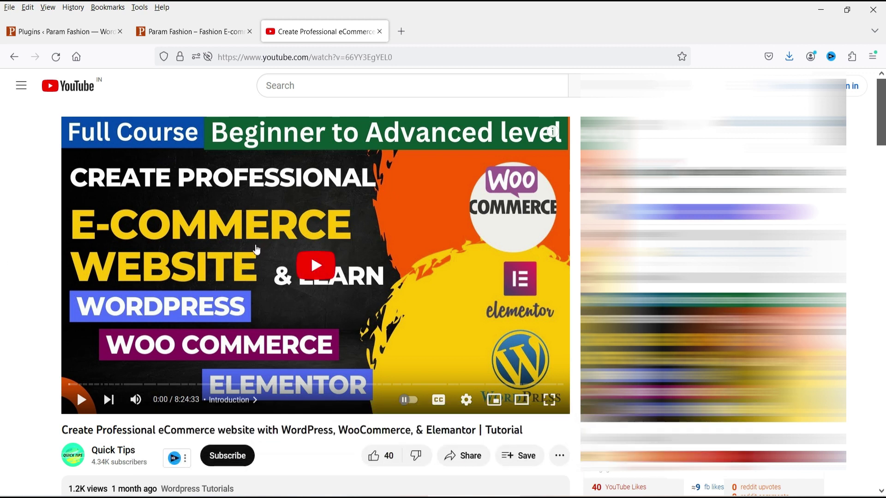
click(184, 32)
click(379, 31)
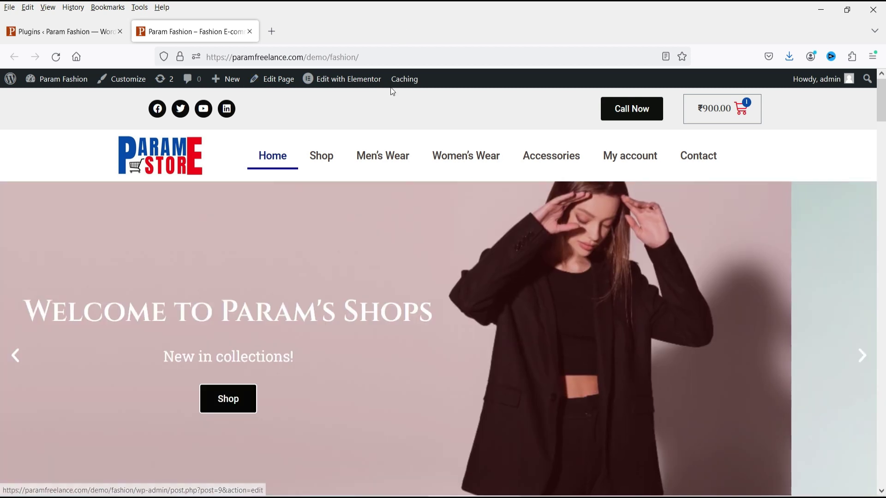
- Open the homepage in Elementor and follow the Elementor AI popup's LEARN MORE link
click(346, 91)
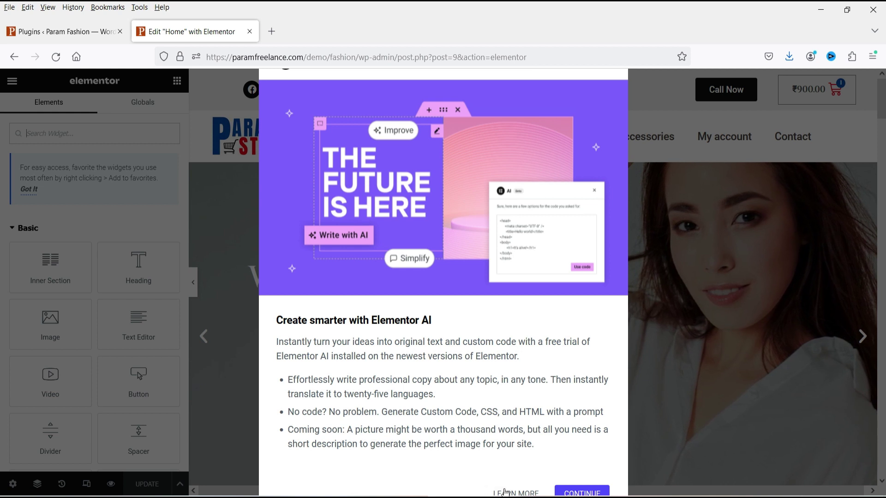
click(510, 492)
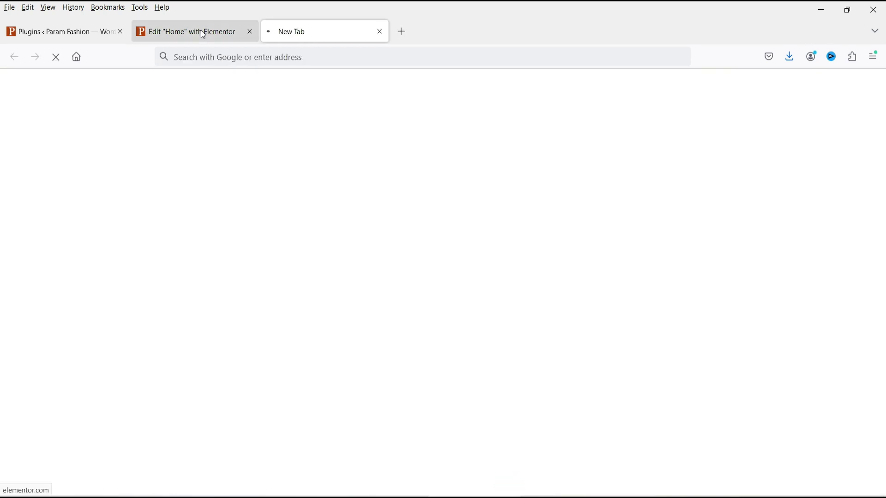
- Open the 'What is Elementor AI?' article and highlight its Generate text capability
click(202, 32)
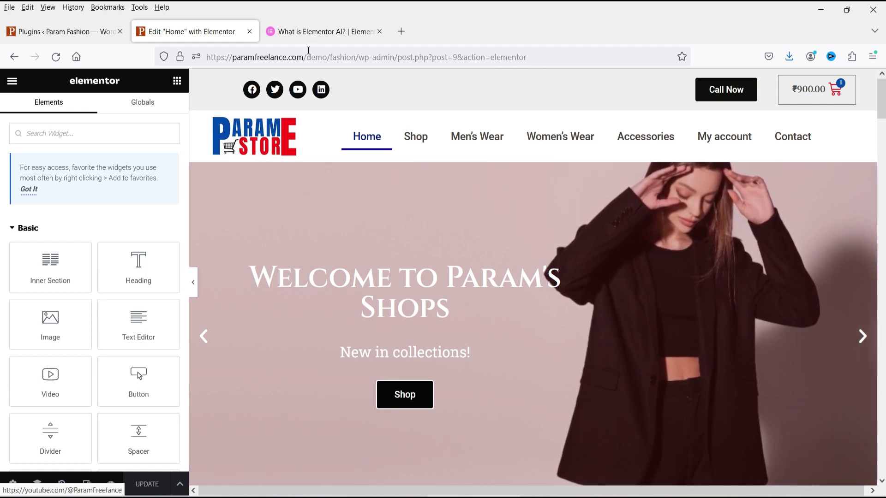
click(318, 31)
scroll(494, 310, down, 9)
drag(327, 227, 267, 226)
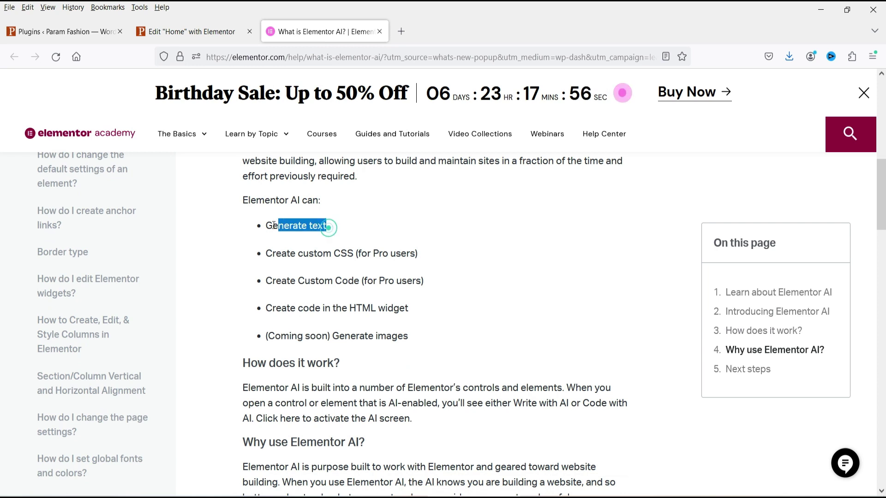
click(343, 232)
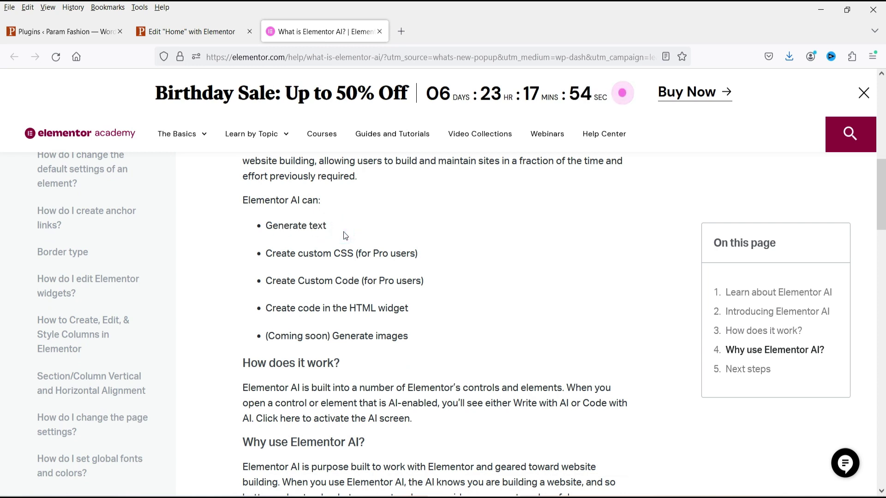
- Highlight the HTML widget code, custom CSS and custom code capabilities in the list
drag(405, 308, 266, 309)
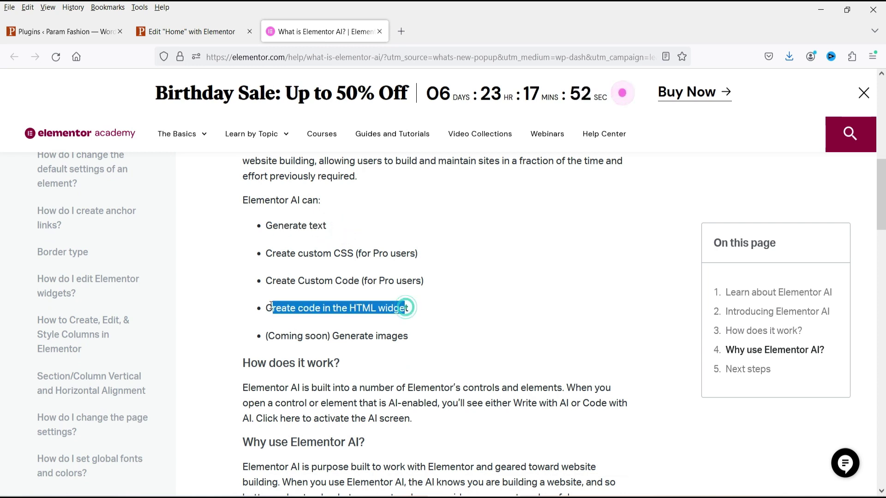
drag(409, 308, 266, 308)
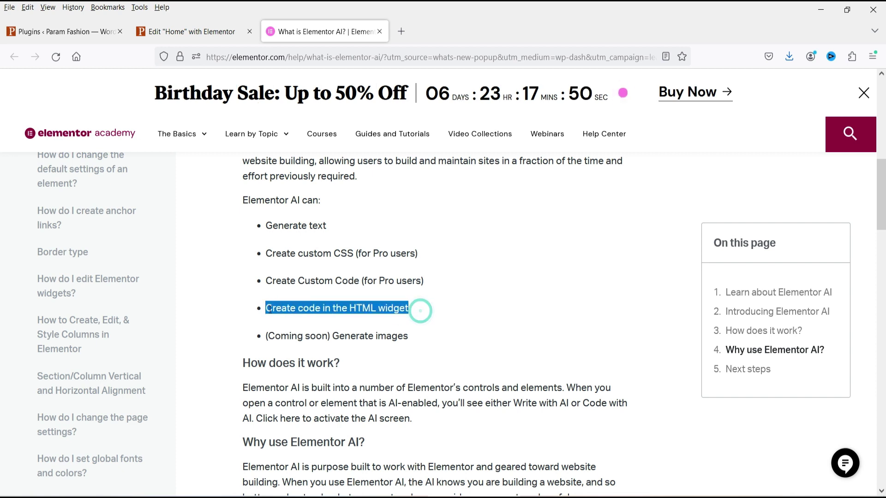
click(448, 317)
drag(426, 309, 265, 308)
click(449, 317)
drag(266, 253, 444, 284)
click(446, 284)
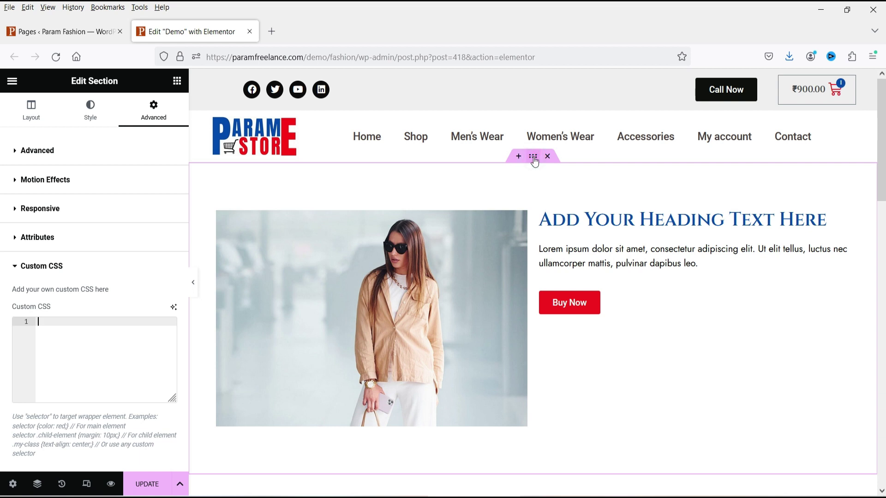
- Expand Custom CSS in the section's Advanced settings and put the cursor in the empty code box
click(26, 113)
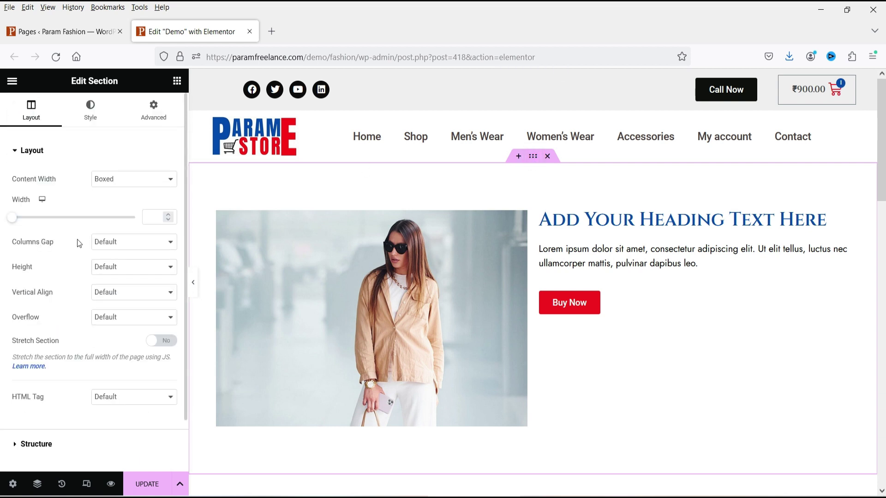
click(161, 119)
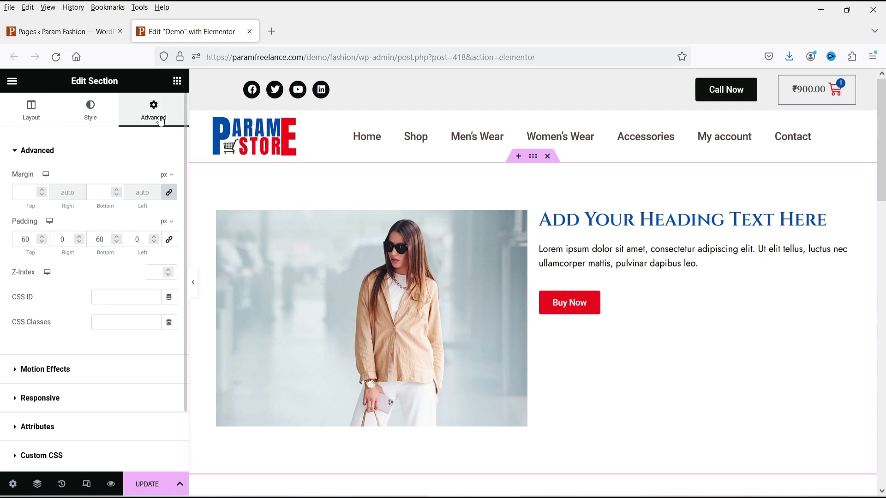
scroll(98, 314, down, 2)
click(73, 393)
click(72, 386)
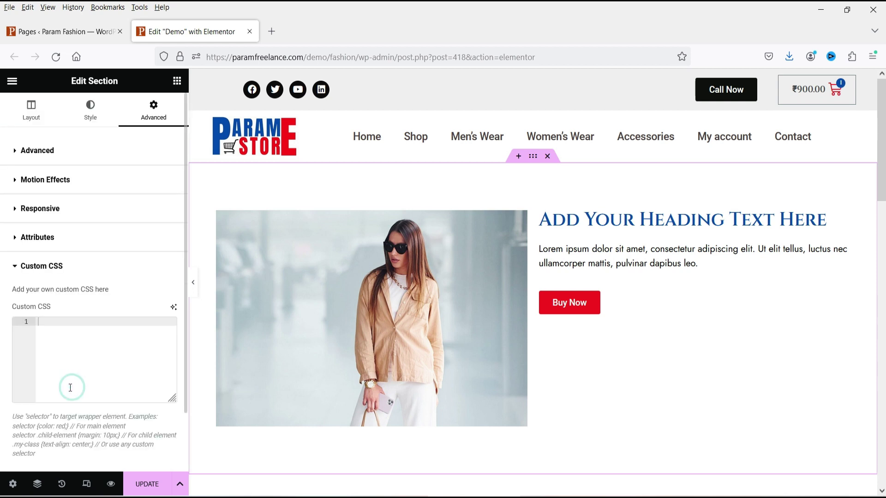
click(68, 358)
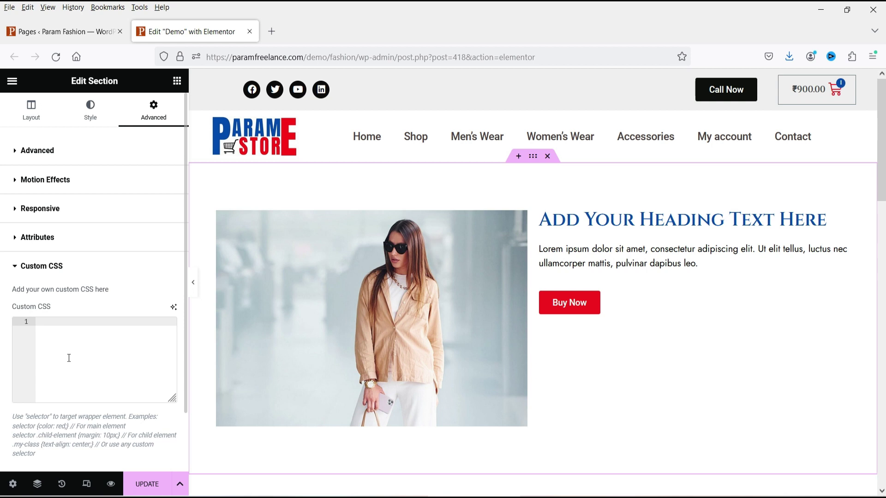
- Generate an animated rainbow gradient background CSS with Code with AI and insert it into the section
click(173, 308)
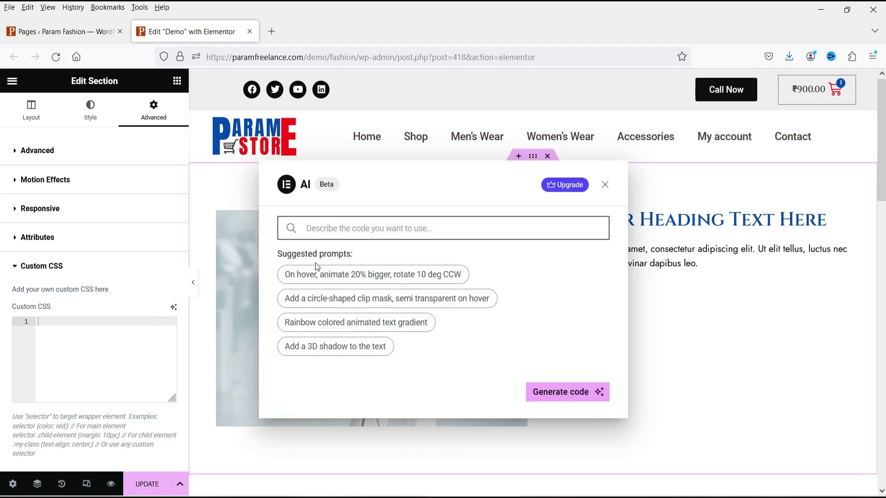
click(367, 228)
click(339, 325)
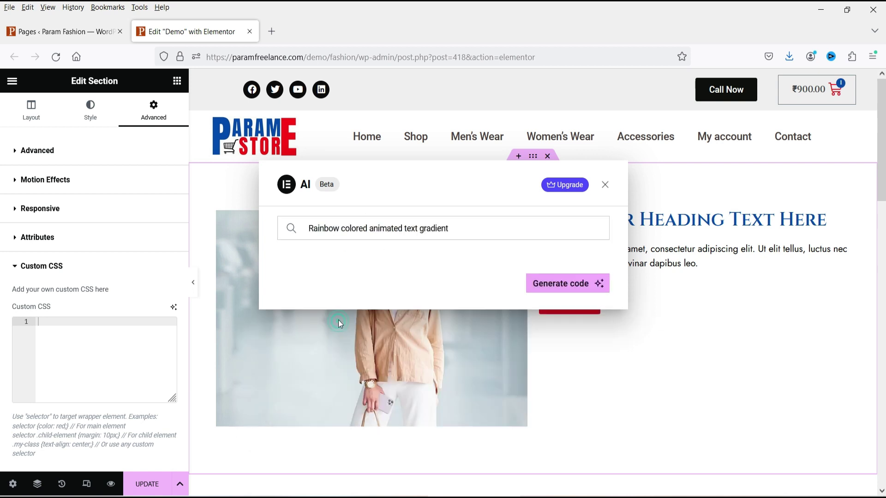
double_click(409, 228)
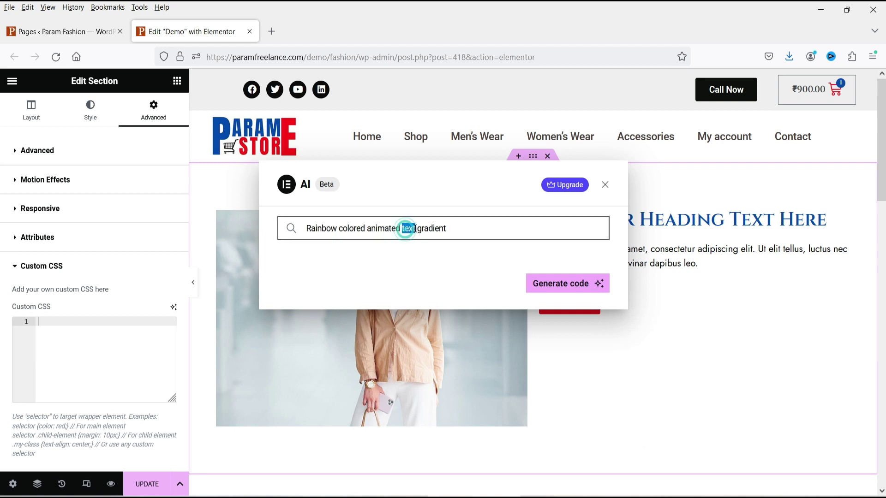
key(BackSpace)
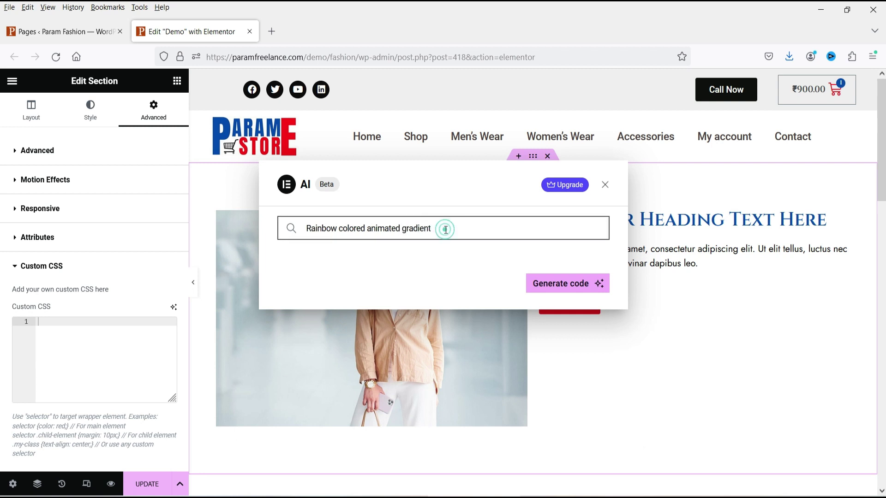
text(background)
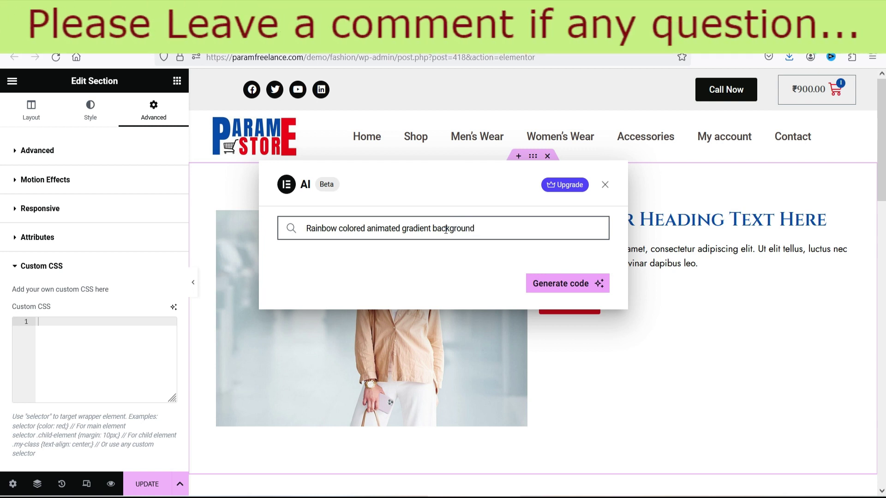
click(567, 294)
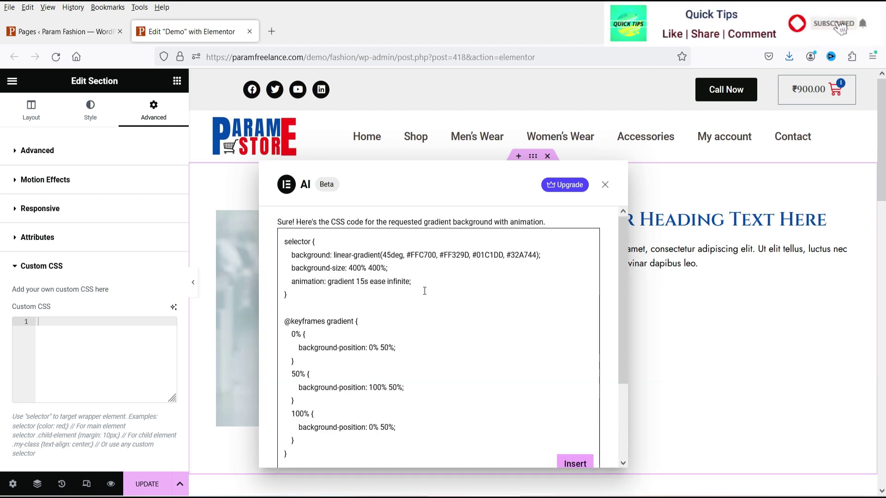
scroll(426, 291, down, 3)
click(574, 363)
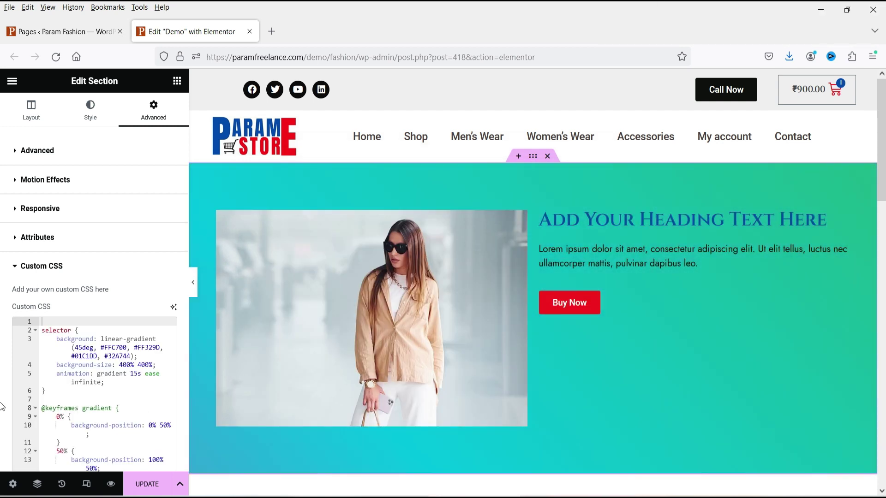
click(436, 281)
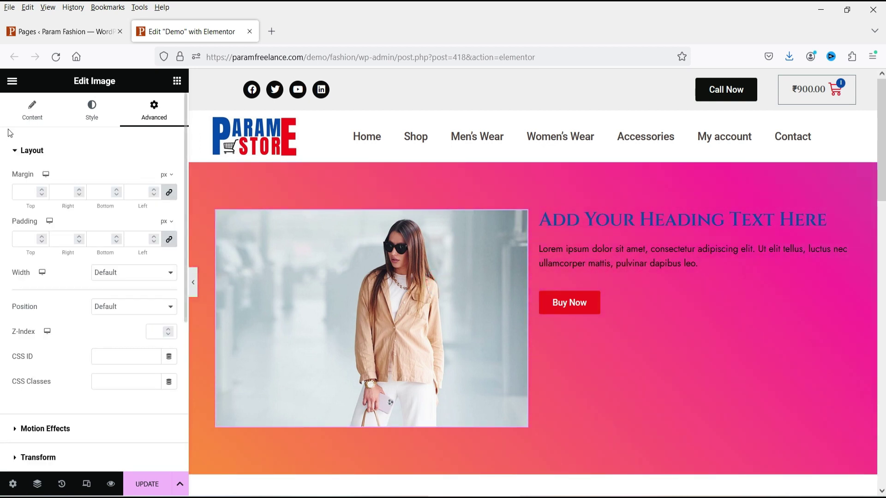
- Open Code with AI for the product image's Custom CSS under its Advanced settings
click(28, 116)
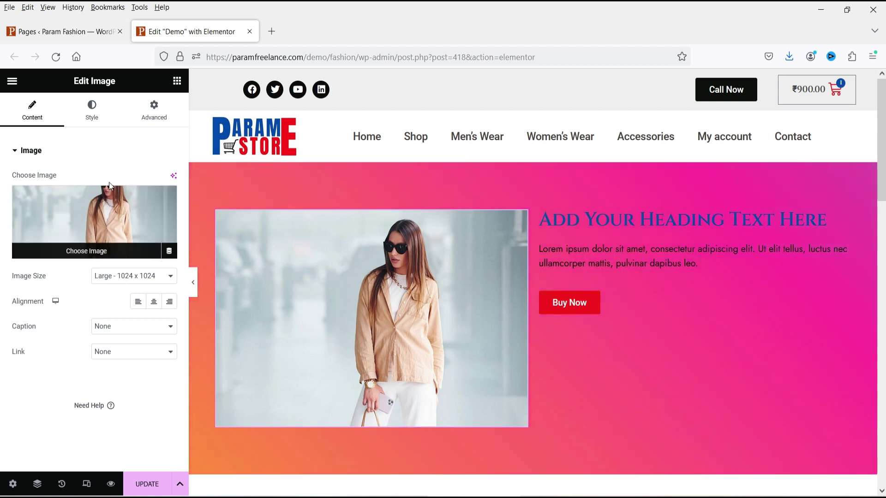
click(154, 110)
scroll(53, 229, down, 5)
click(42, 405)
scroll(96, 303, down, 3)
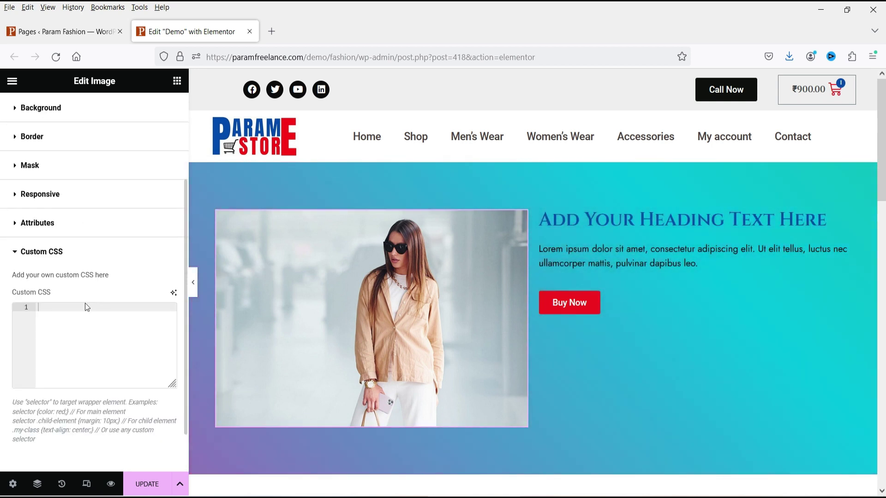
click(174, 293)
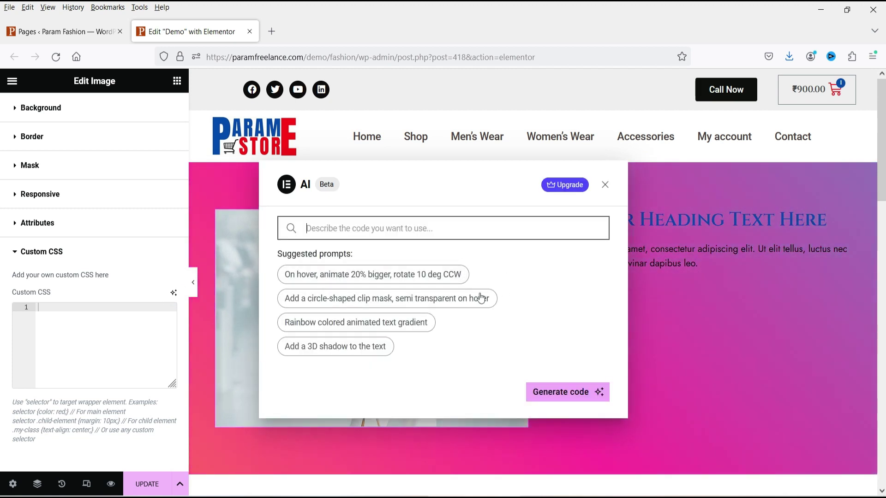
- Insert the AI circle clip-mask hover CSS into the image, then delete it from Custom CSS
click(447, 300)
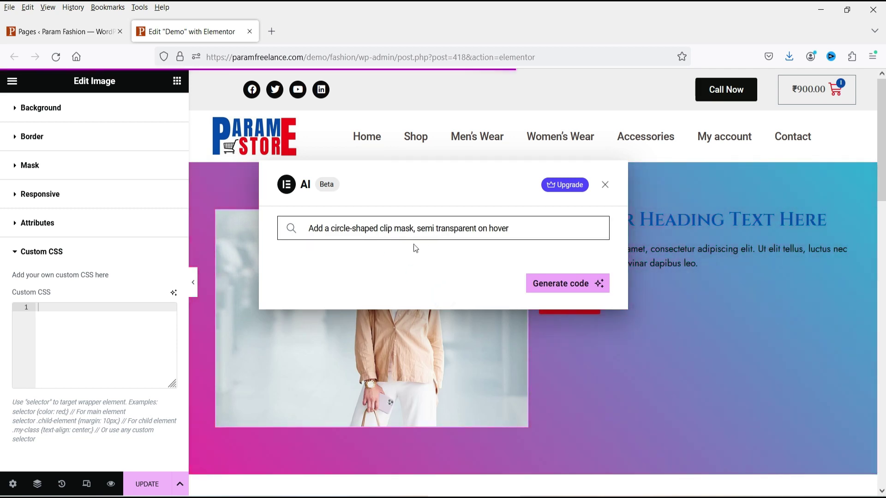
click(562, 291)
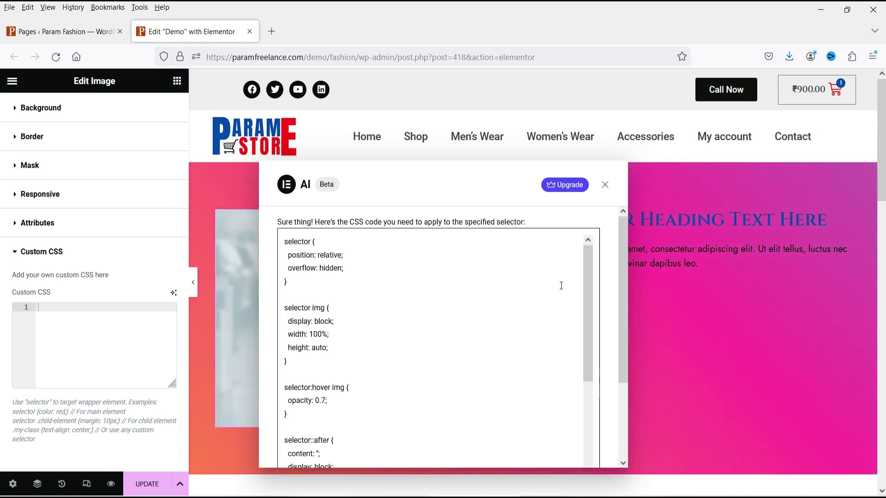
scroll(481, 297, down, 4)
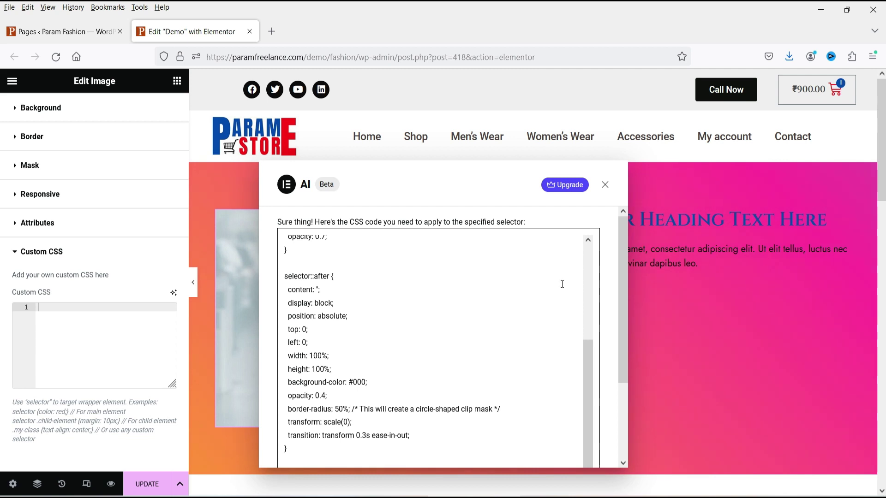
scroll(610, 294, down, 2)
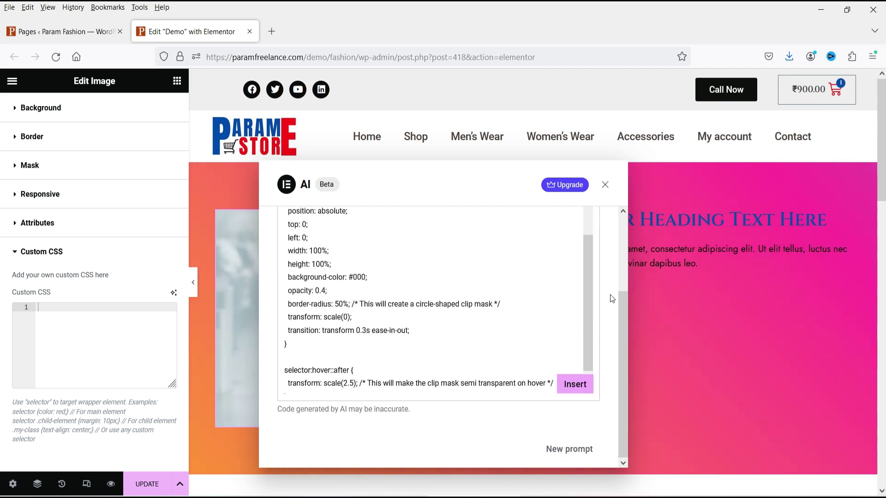
click(575, 384)
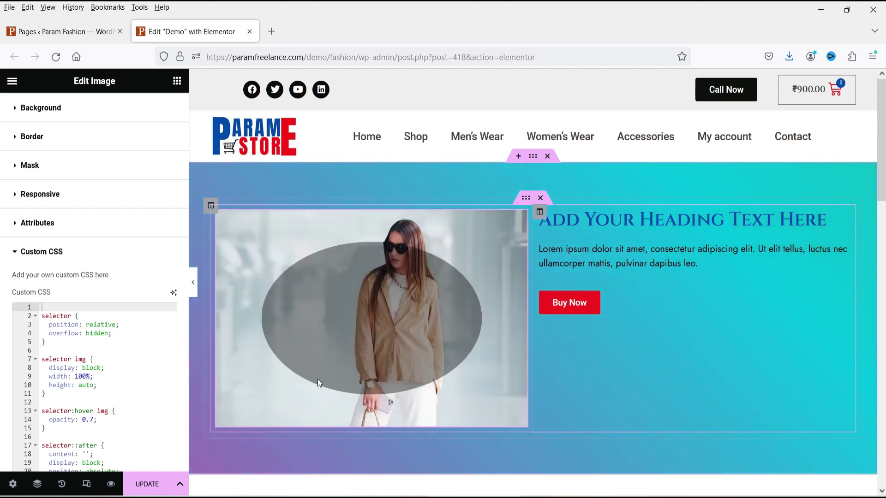
click(103, 362)
key(ctrl+a)
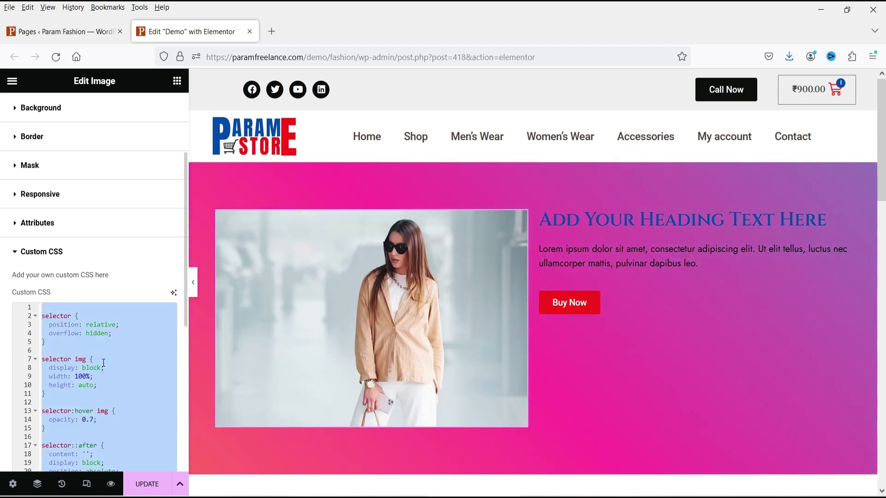
key(Delete)
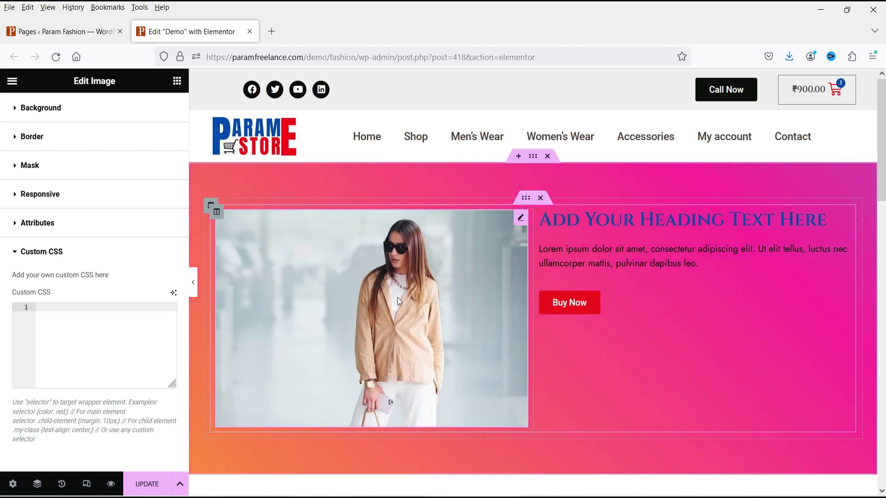
- Generate and insert hover CSS with 25% border radius, 120% size and a semi-transparent black overlay
click(173, 292)
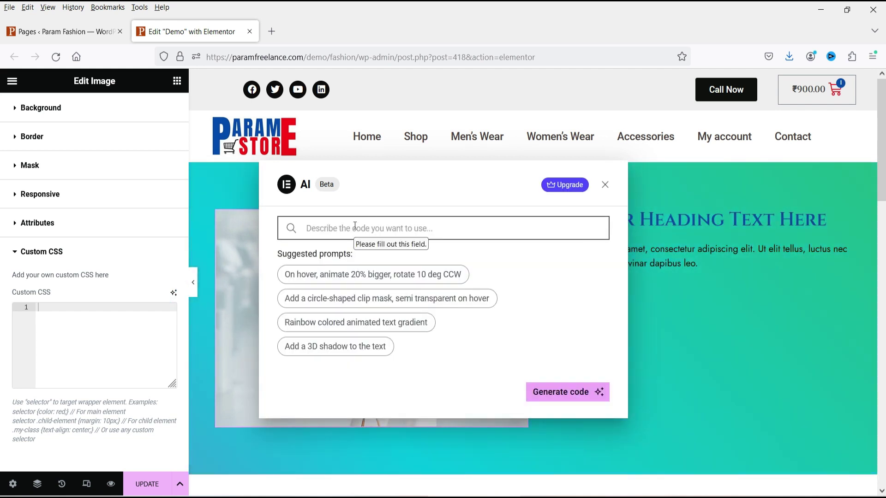
text(change the border radius for 0 to 25% on hov)
text(er. change the sie of image to 120% on hover. change the overlay color to)
text( transparent black on hover.)
click(354, 228)
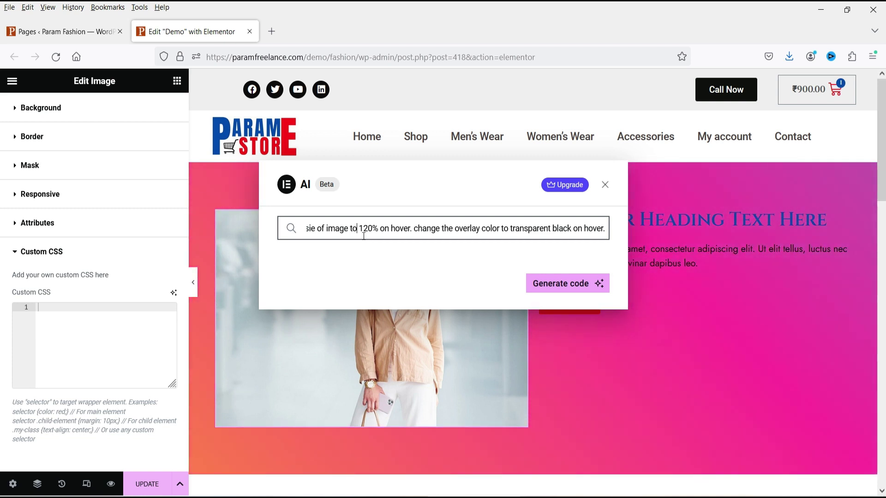
click(574, 289)
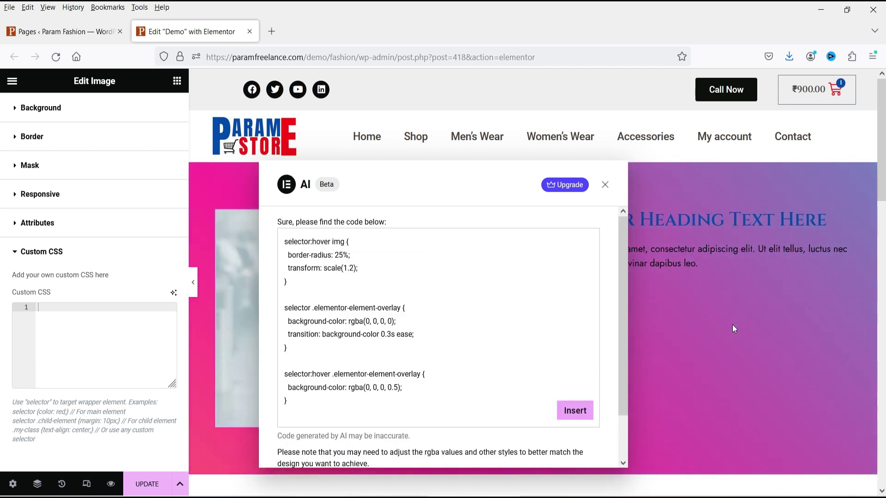
click(582, 418)
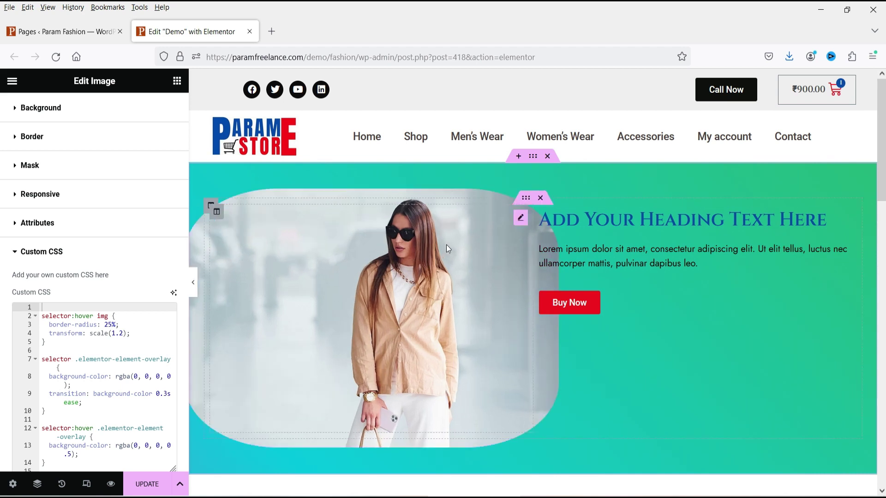
- Change the hover CSS to a 50% border radius and scale(0.9), then preview the hover effect
scroll(128, 369, up, 1)
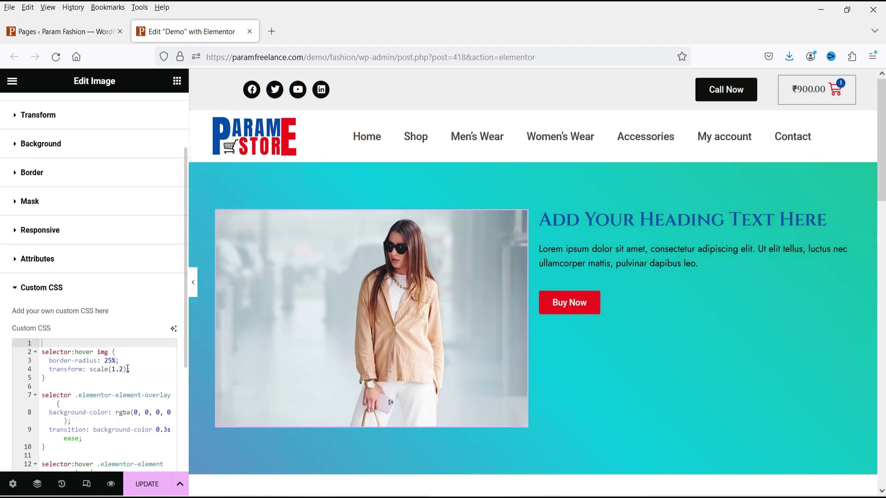
click(108, 361)
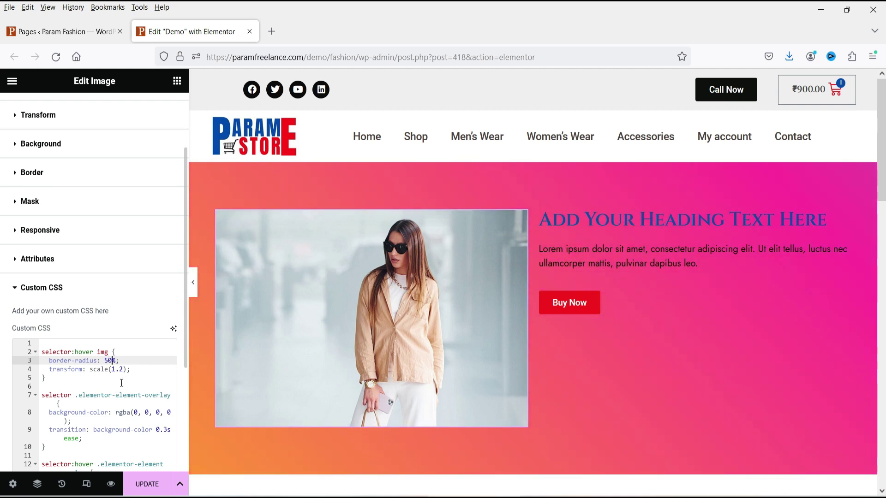
scroll(121, 383, down, 3)
scroll(129, 337, up, 2)
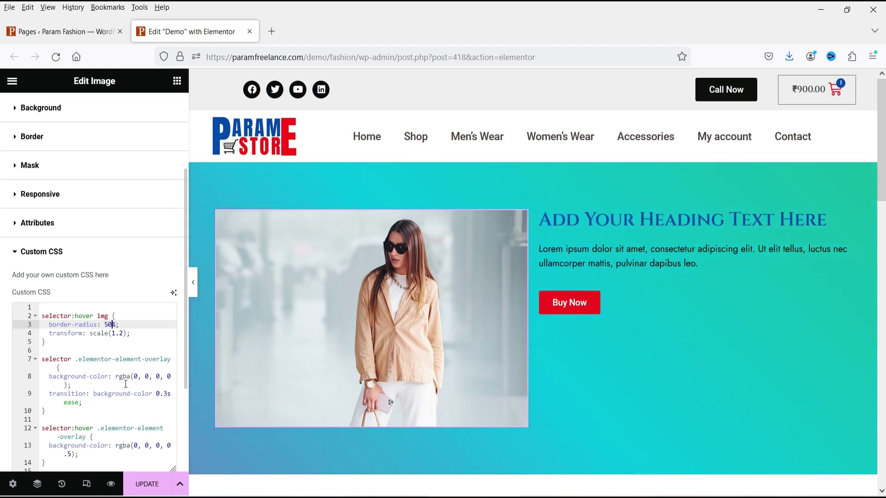
scroll(127, 384, up, 1)
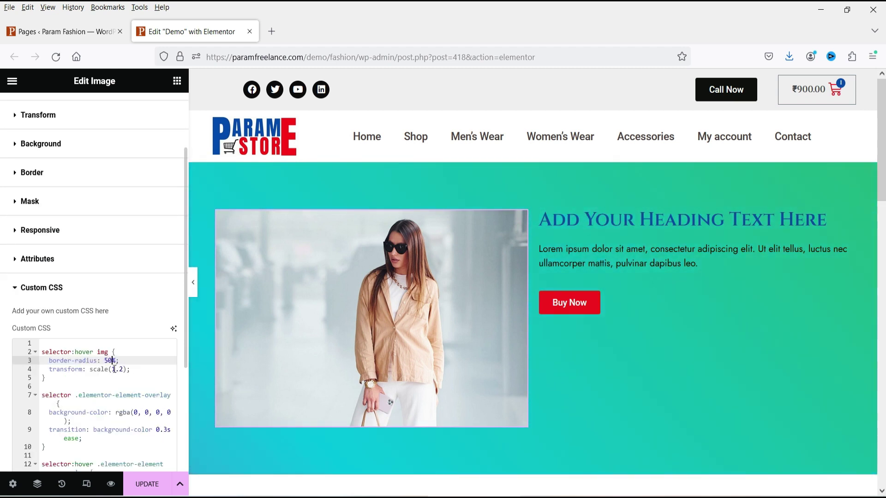
drag(113, 369, 122, 369)
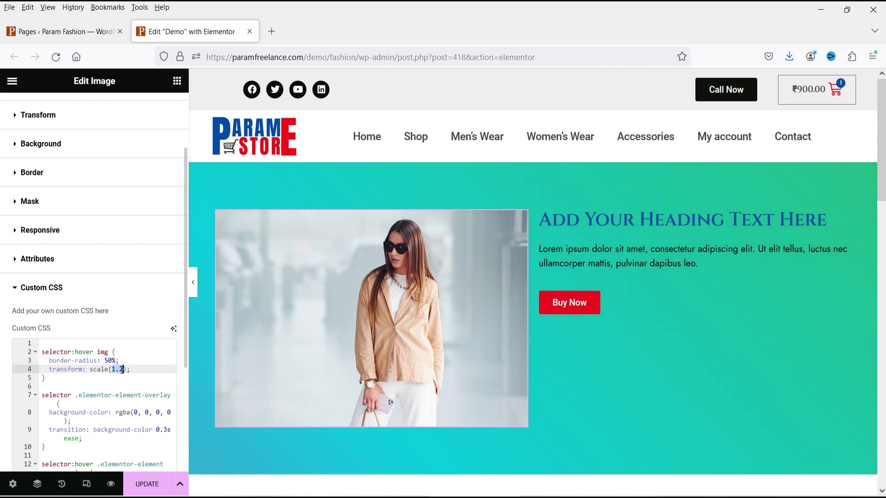
text(0.)
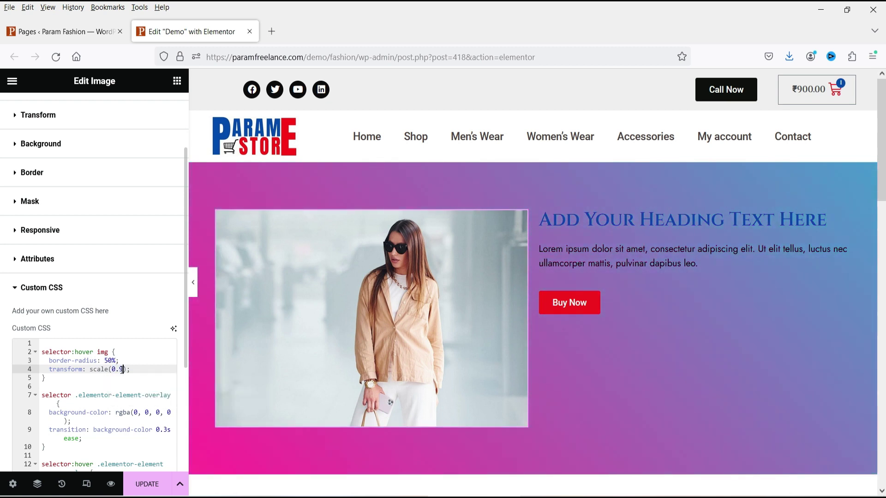
click(148, 373)
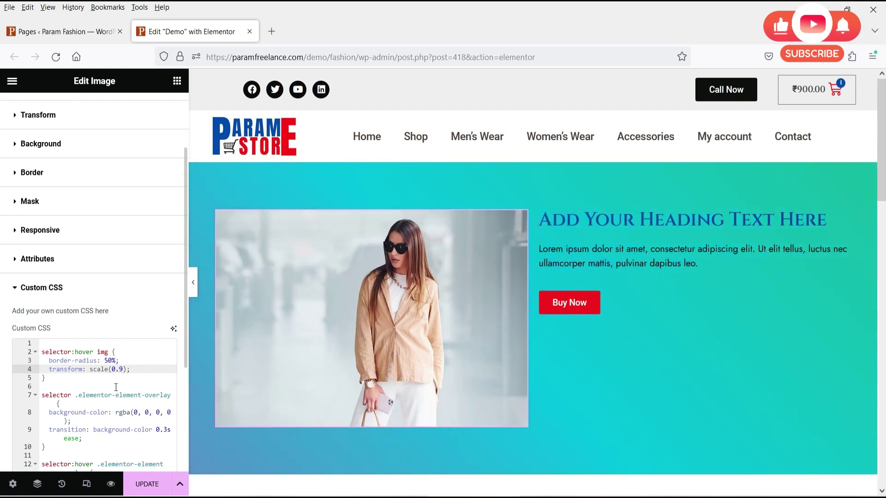
scroll(116, 387, down, 2)
- Clear the image's Custom CSS and write an AI prompt for 50% radius, 360-degree rotation and 50% black overlay
click(108, 353)
key(ctrl+a)
key(BackSpace)
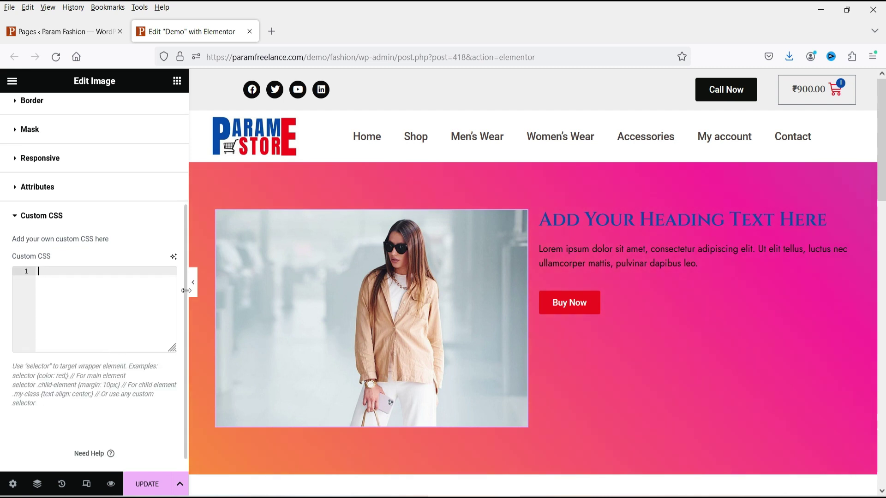
click(173, 256)
text(change the border radius from 0 to 50%. rotate the image to)
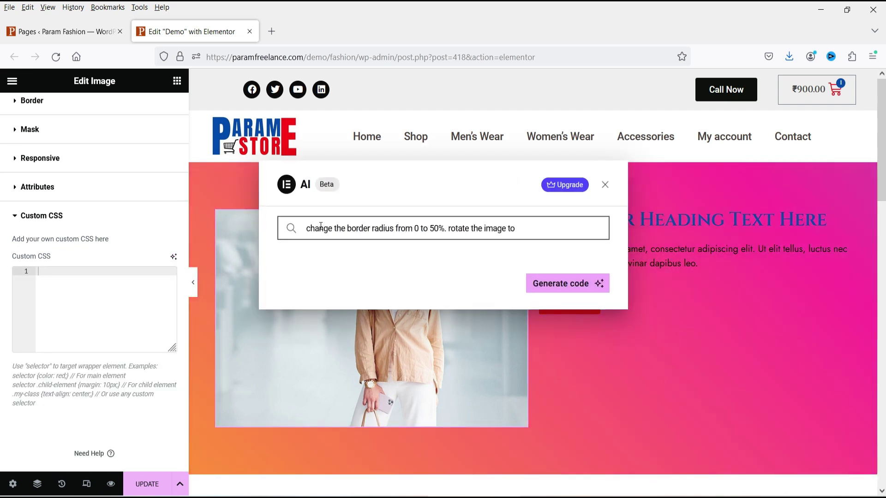
click(445, 229)
text(on hover)
key(End)
text(360 degree on hover. add use smooth transi overlay black color with opacity 50%.)
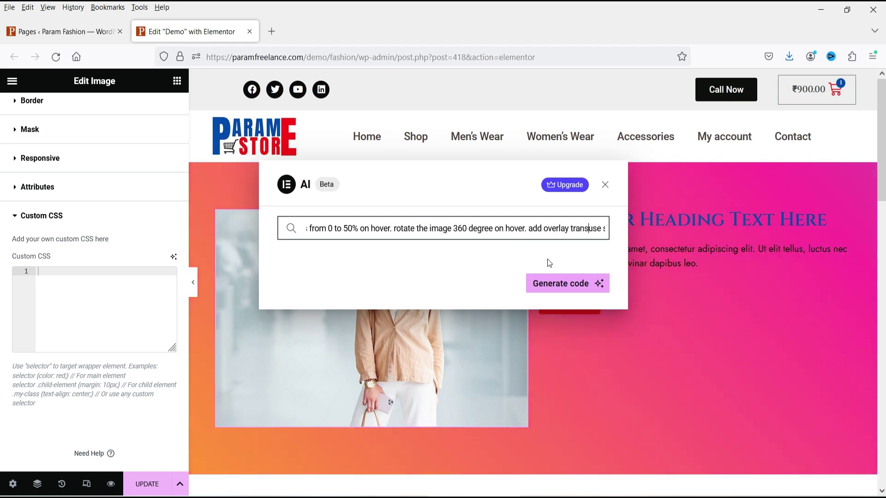
- Generate the hover CSS with smooth 0.5s transitions from that prompt and insert it into Custom CSS
key(Home)
click(373, 228)
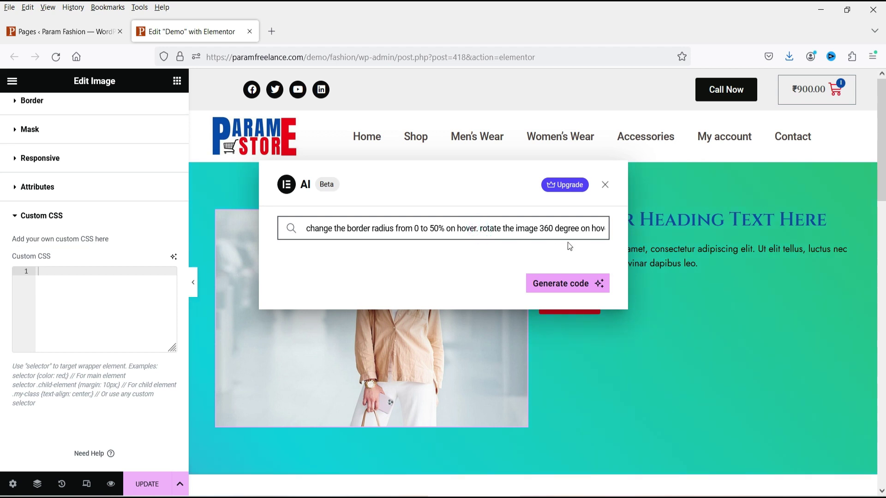
drag(577, 228, 608, 226)
click(521, 248)
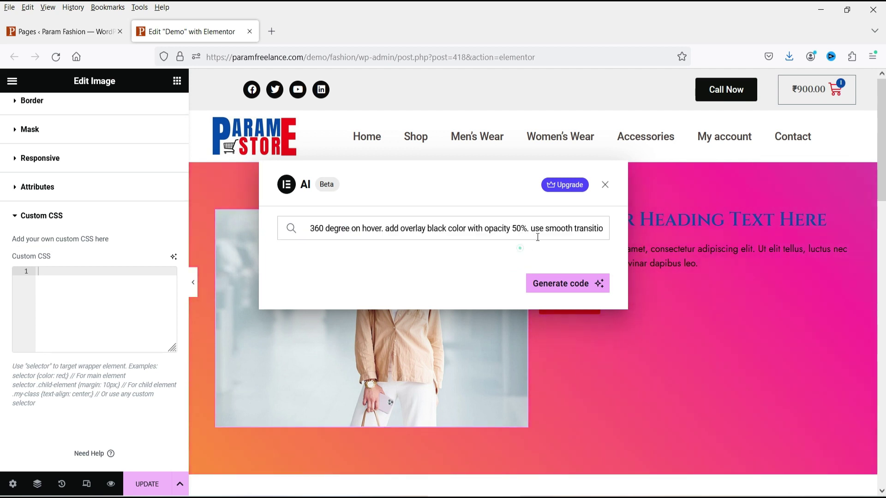
drag(604, 228, 342, 228)
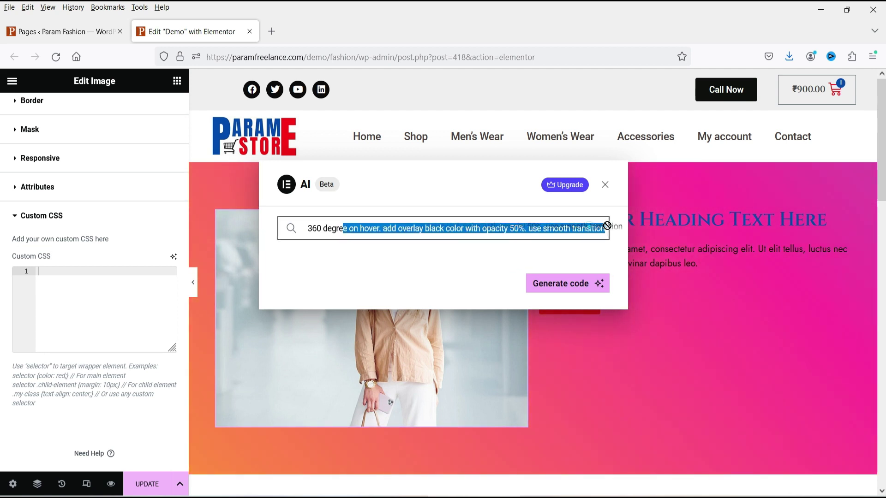
click(545, 298)
triple_click(552, 230)
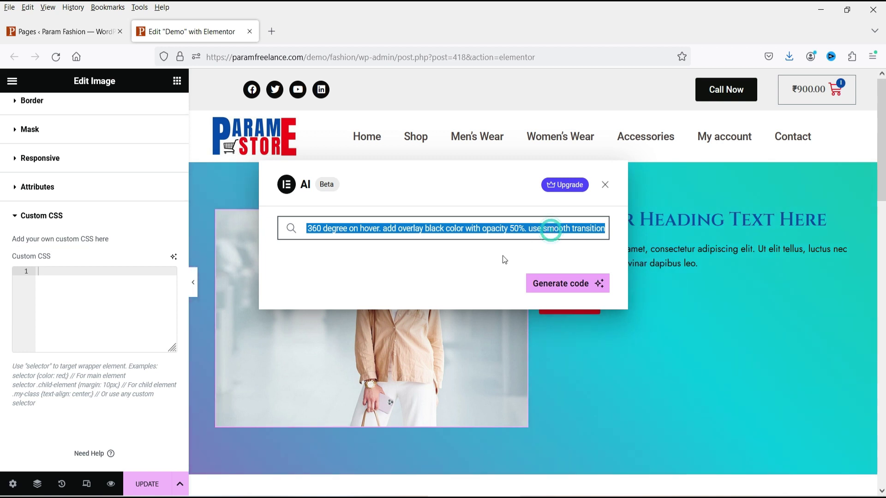
click(563, 283)
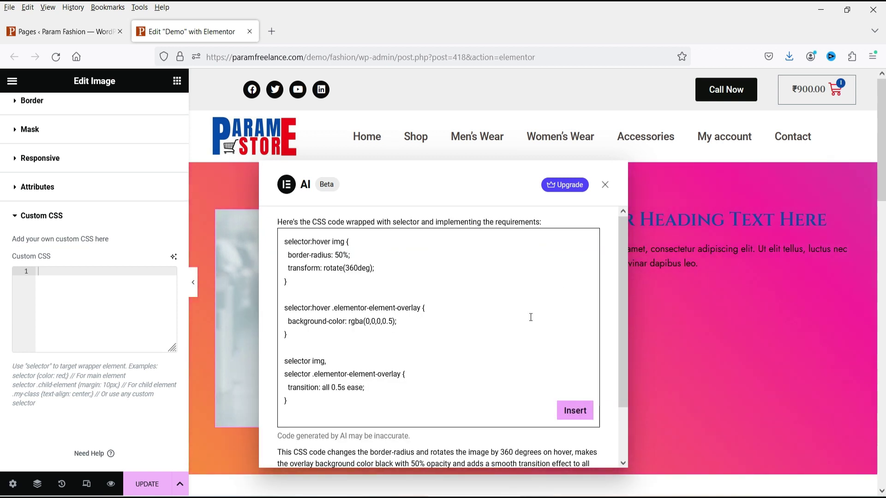
click(575, 412)
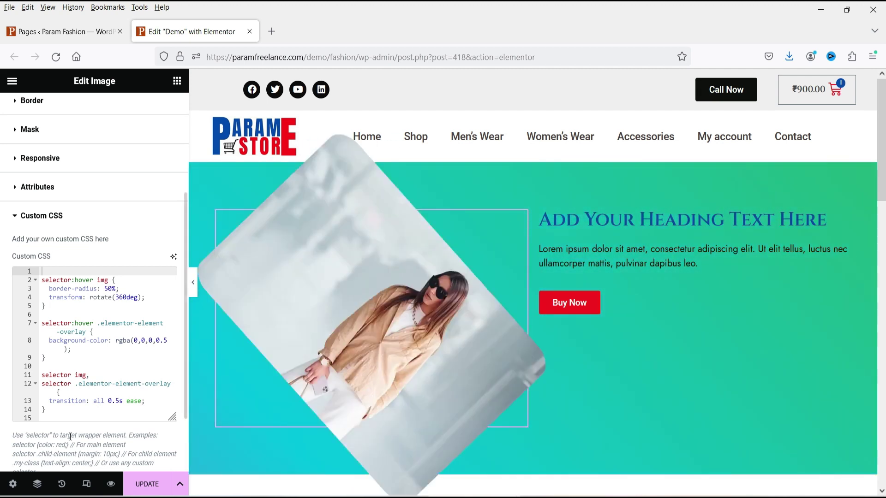
- Delete the transform: rotate(360deg) line from the product image's hover CSS
scroll(88, 430, down, 2)
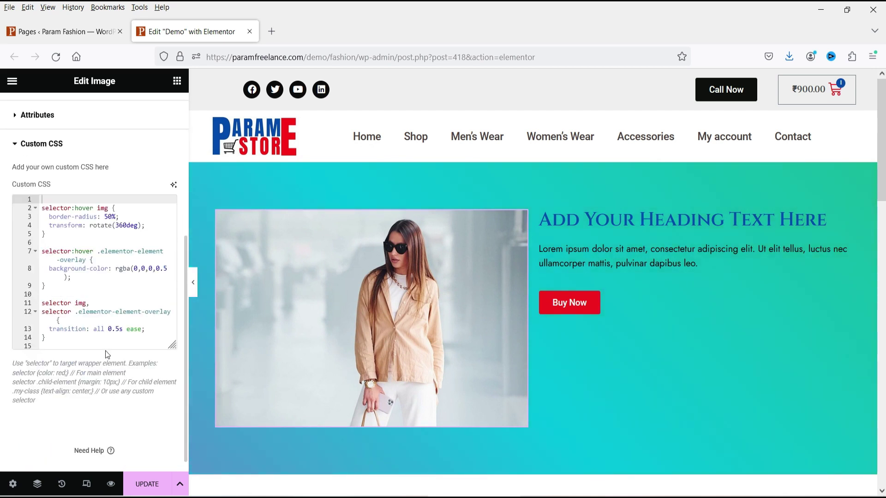
scroll(97, 342, up, 3)
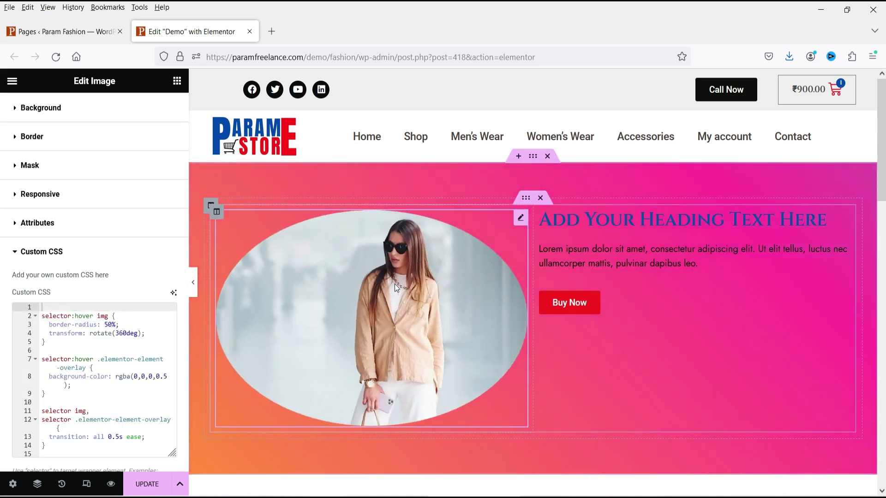
drag(144, 333, 2, 339)
key(BackSpace)
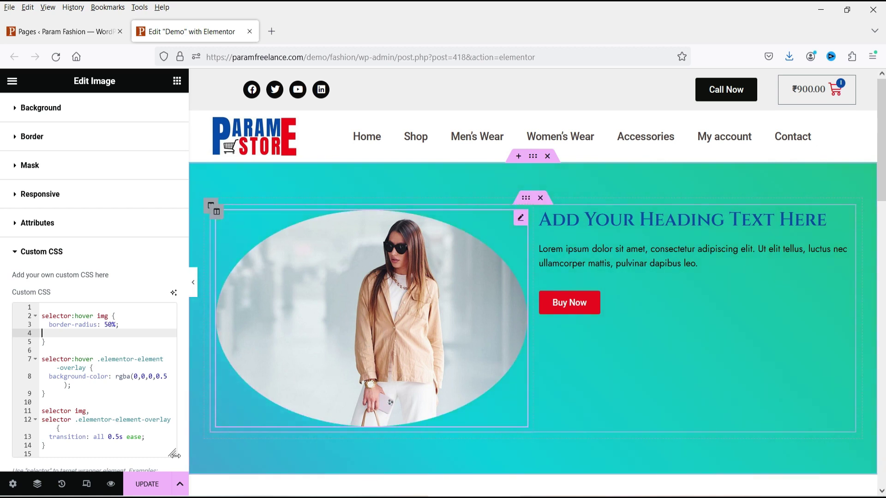
- Replace the heading with an AI-generated jacket title from the prompt 'suggest a title for new jacket produc'
click(644, 217)
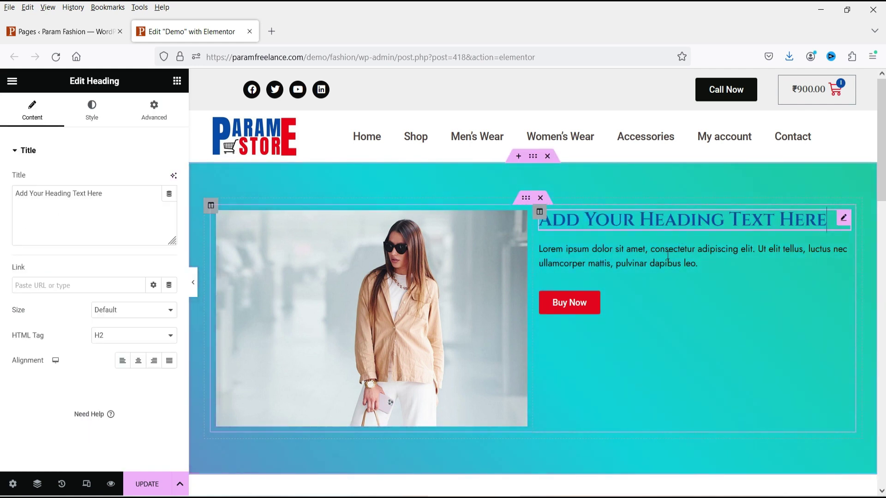
click(175, 177)
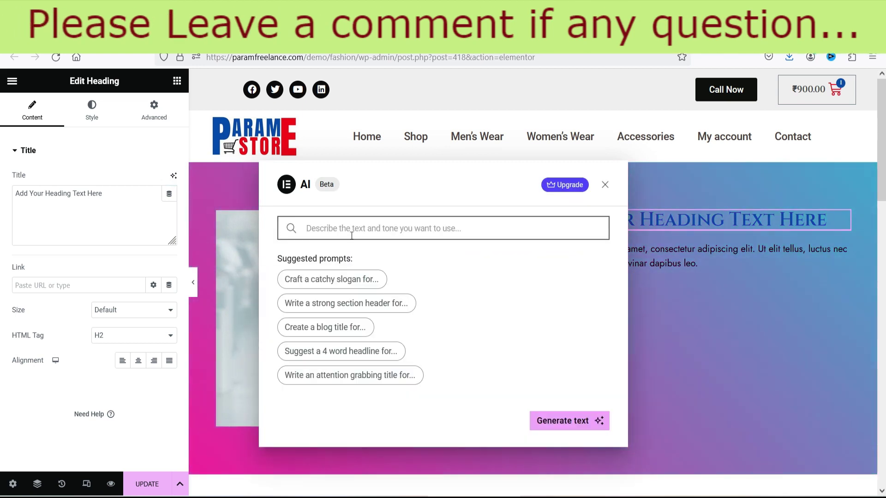
text(suggest)
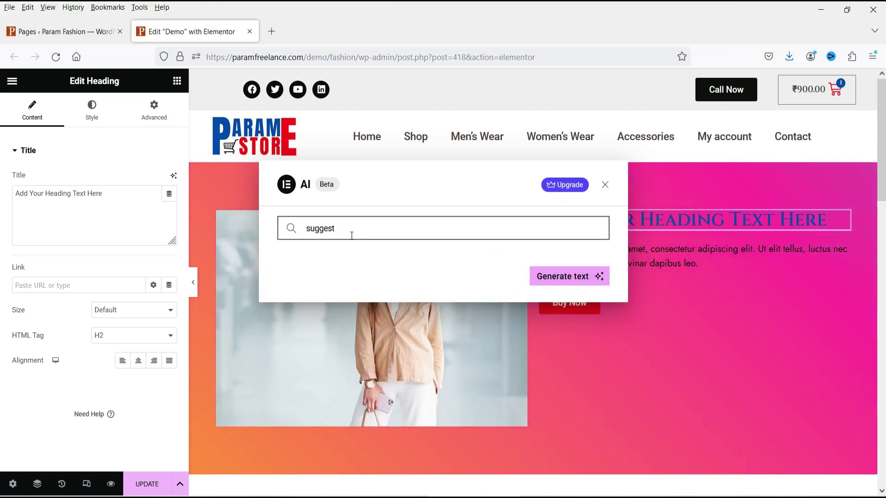
text( a title for n)
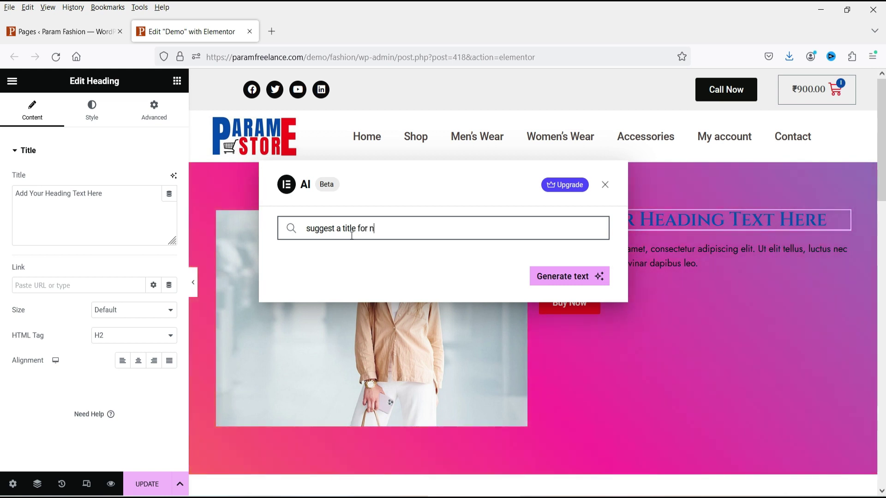
text(ew jacke)
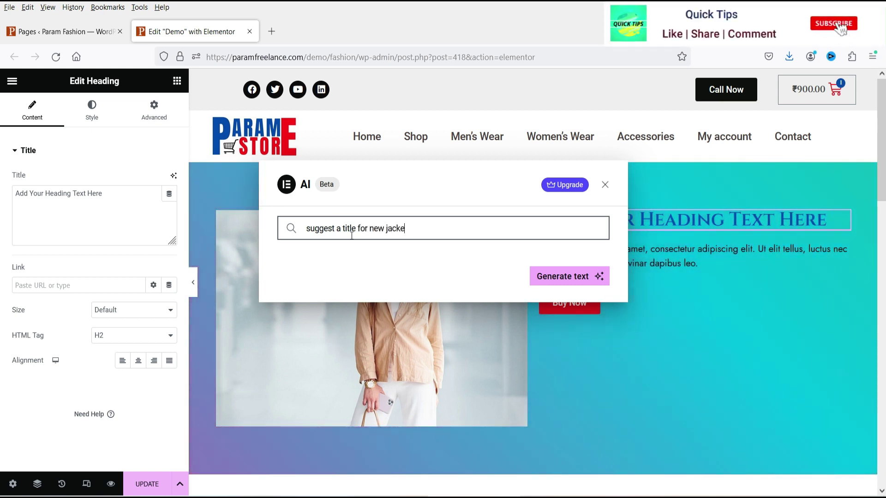
text(t product)
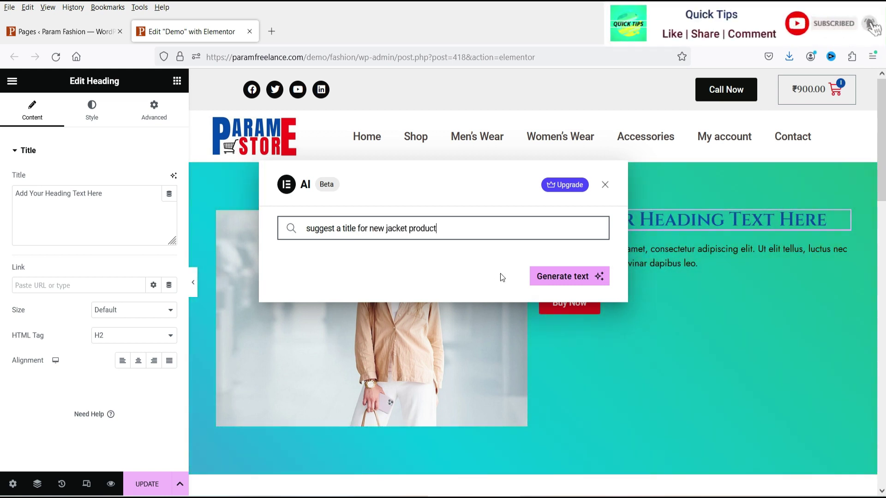
click(553, 273)
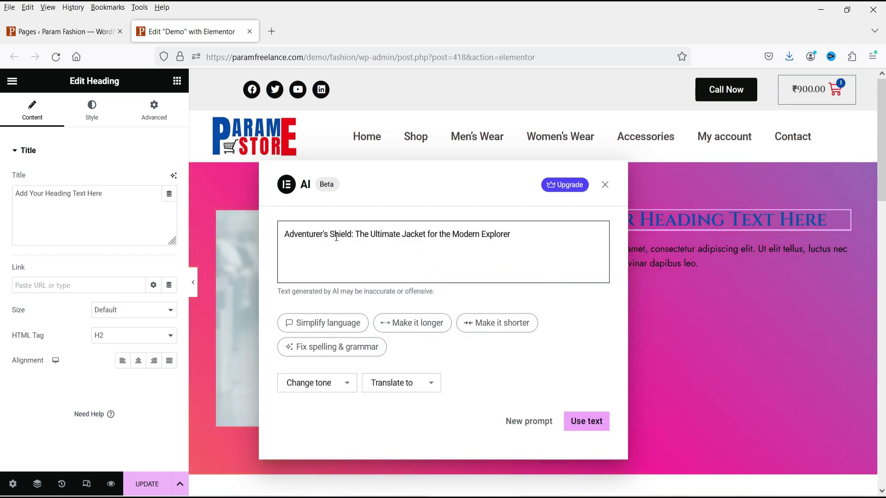
click(594, 418)
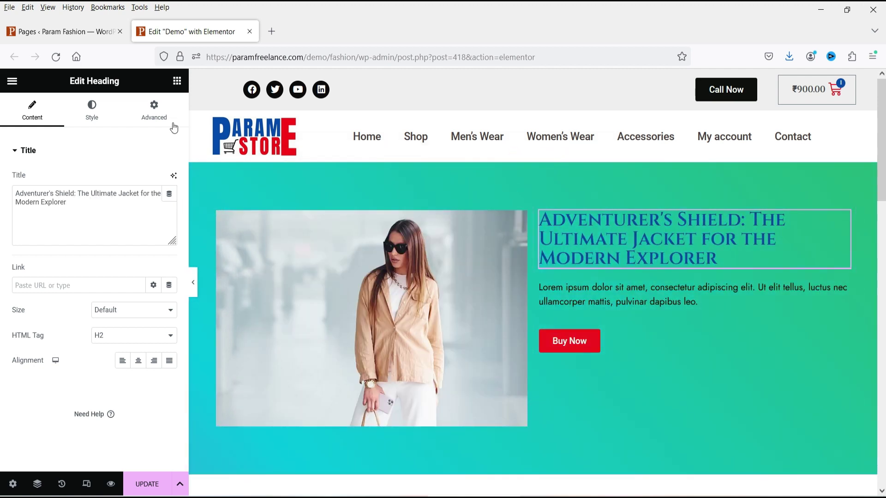
- Bring up the heading's Style and then Advanced settings
click(100, 115)
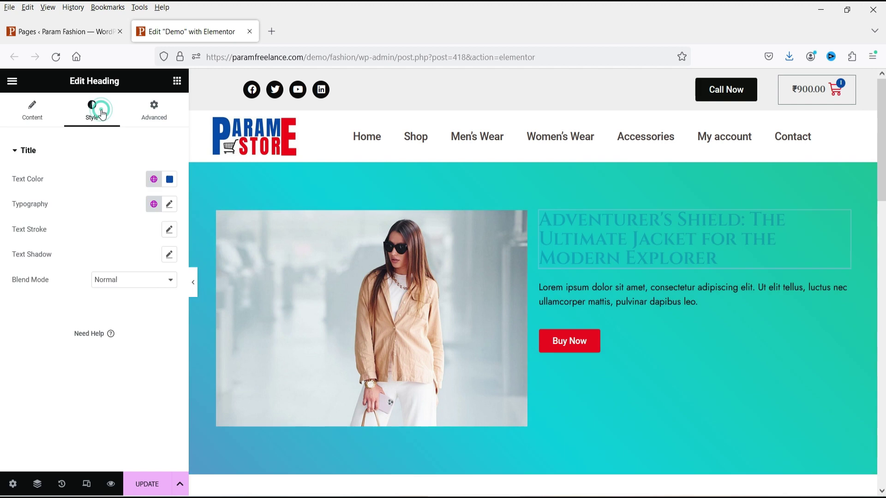
click(154, 111)
scroll(78, 305, down, 5)
- Generate the rainbow animated gradient CSS with AI and insert it into the heading's Custom CSS
click(41, 385)
scroll(149, 343, down, 4)
click(173, 239)
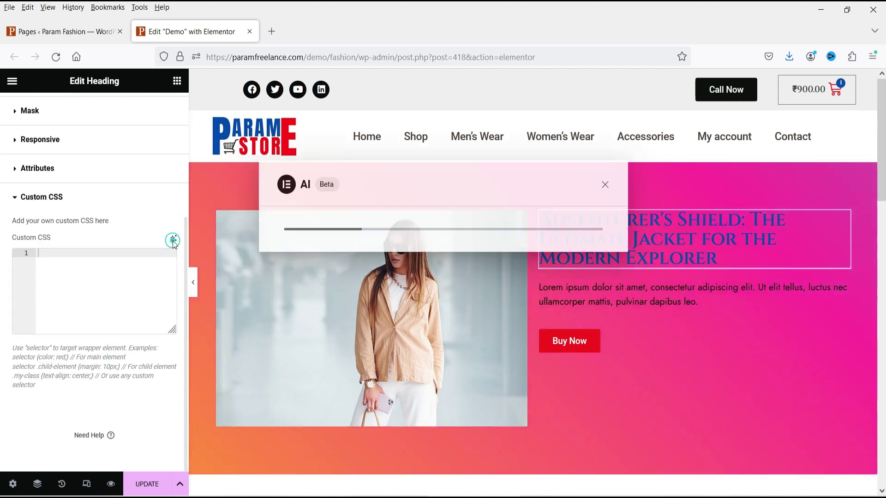
click(364, 323)
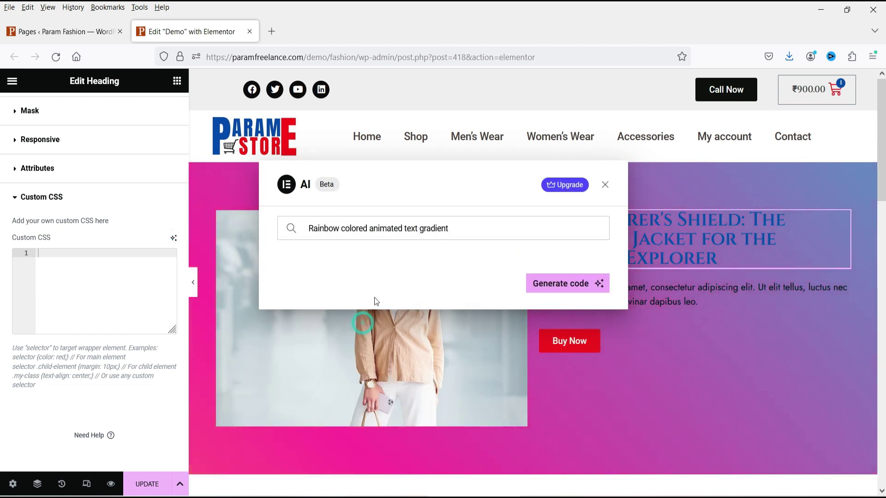
click(566, 284)
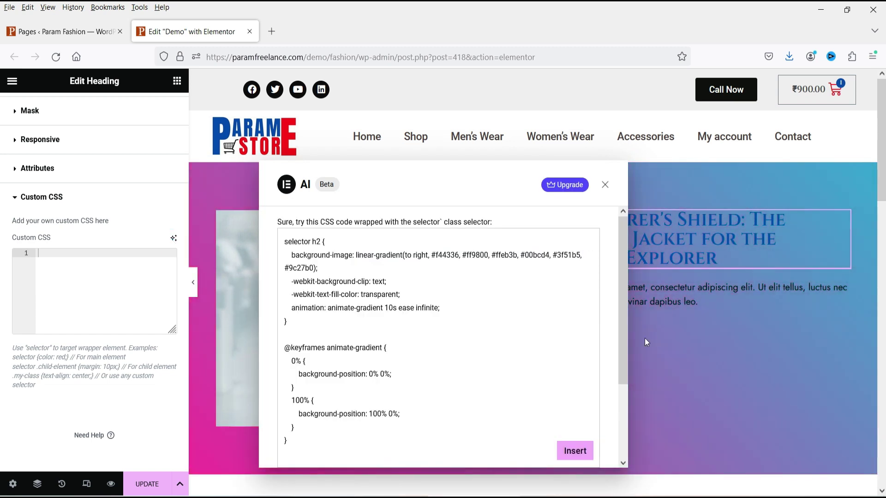
click(575, 450)
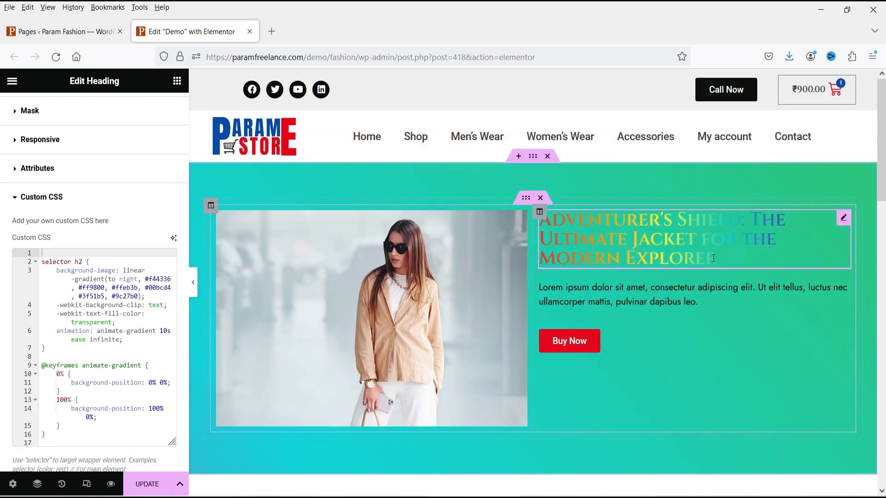
- Remove all of the rainbow gradient CSS from the heading's Custom CSS
click(120, 339)
key(ctrl+a)
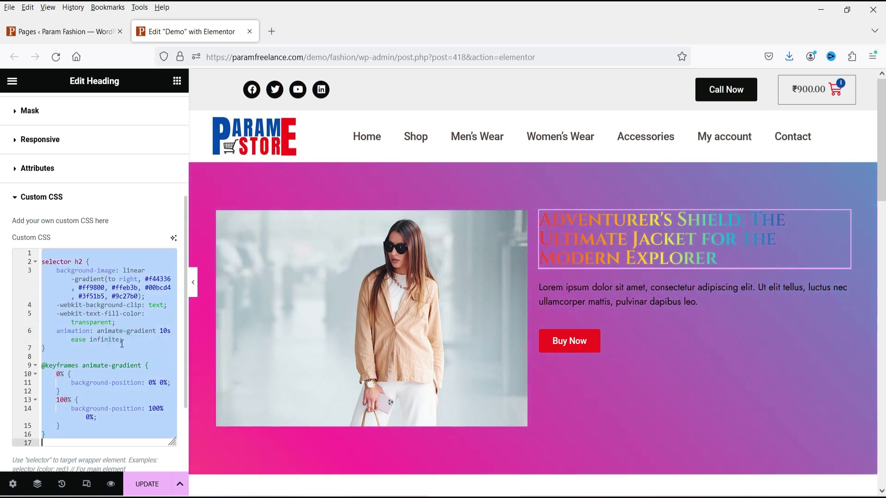
key(BackSpace)
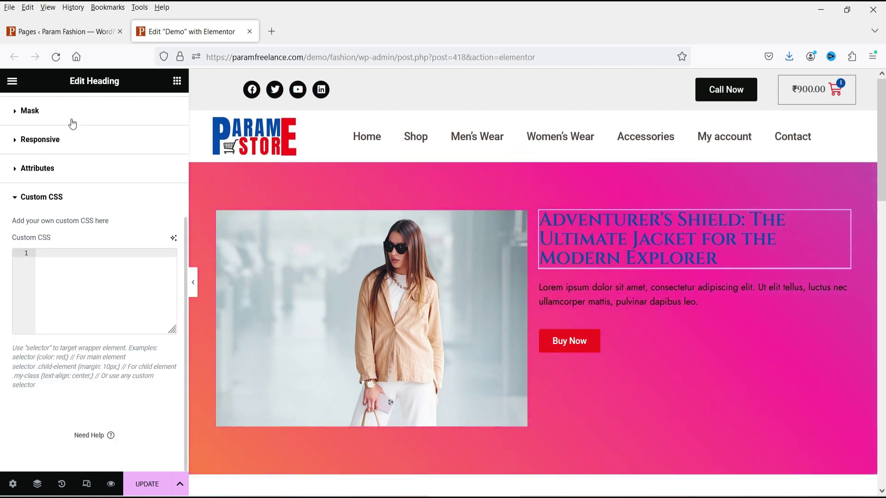
scroll(81, 125, up, 4)
- Set the heading's text colour to the global White
click(91, 121)
click(154, 179)
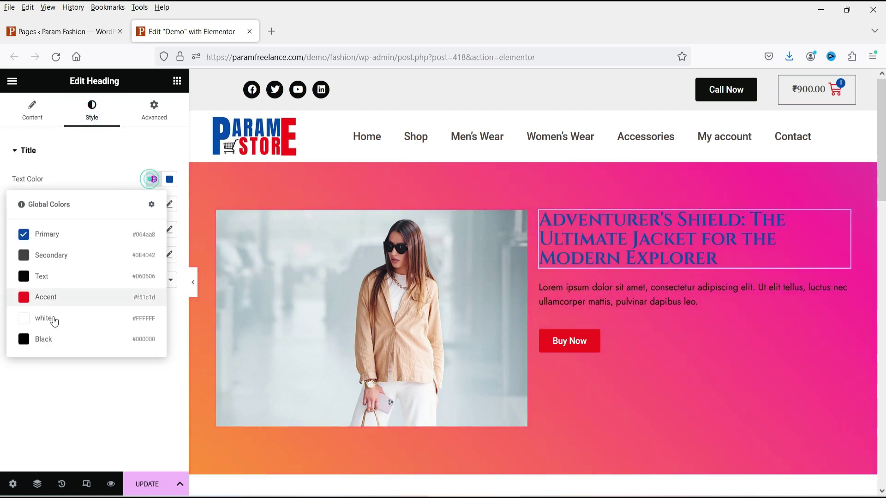
click(54, 317)
click(676, 297)
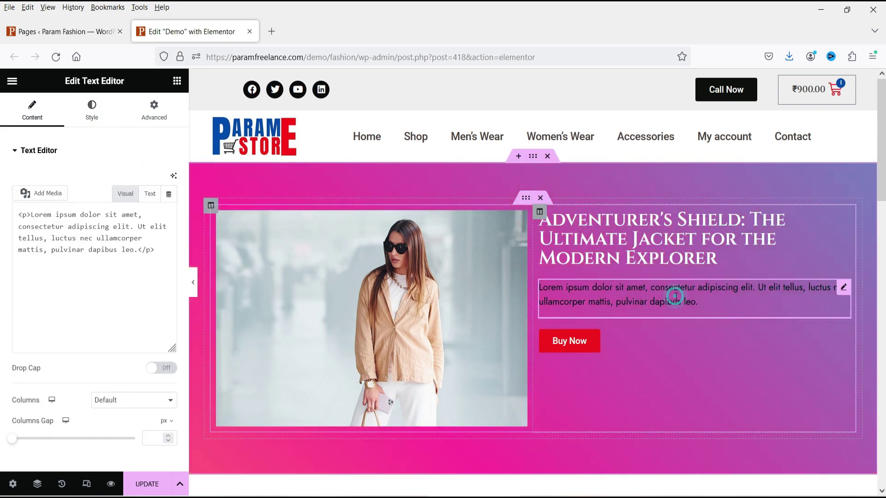
- Generate an AI product description for the paragraph from the prompt 'jacket'
click(175, 177)
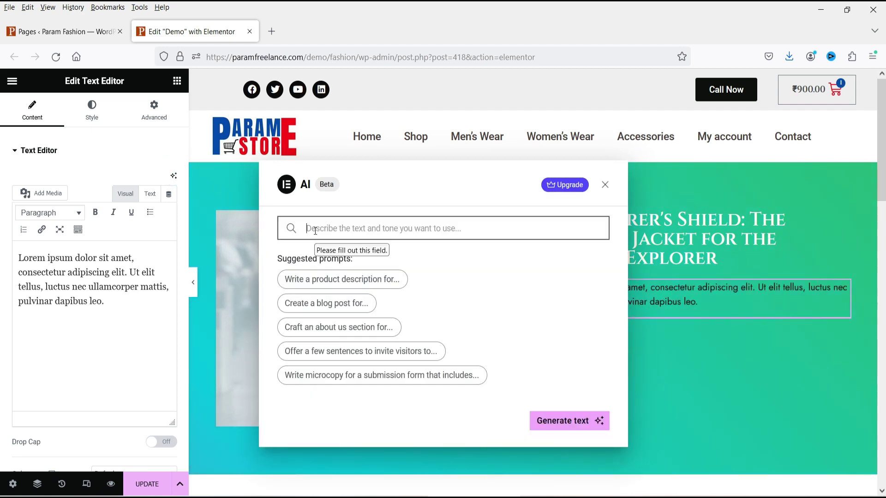
click(366, 280)
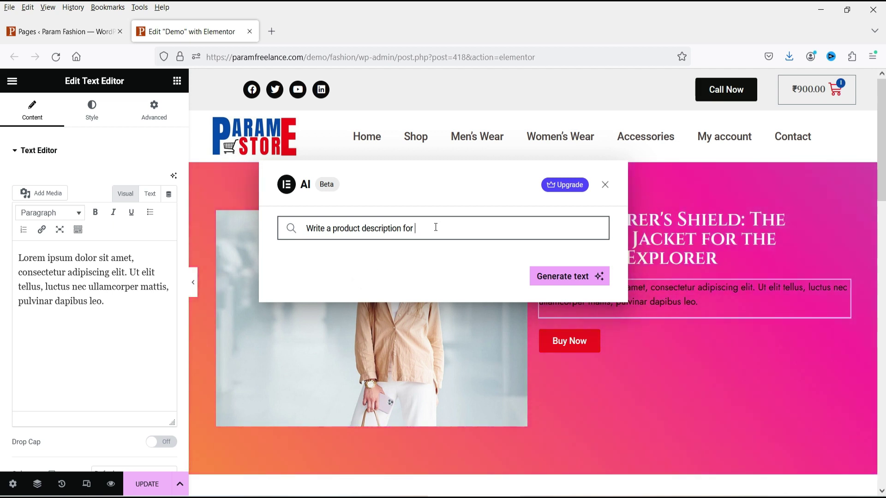
text(jacket)
key(Return)
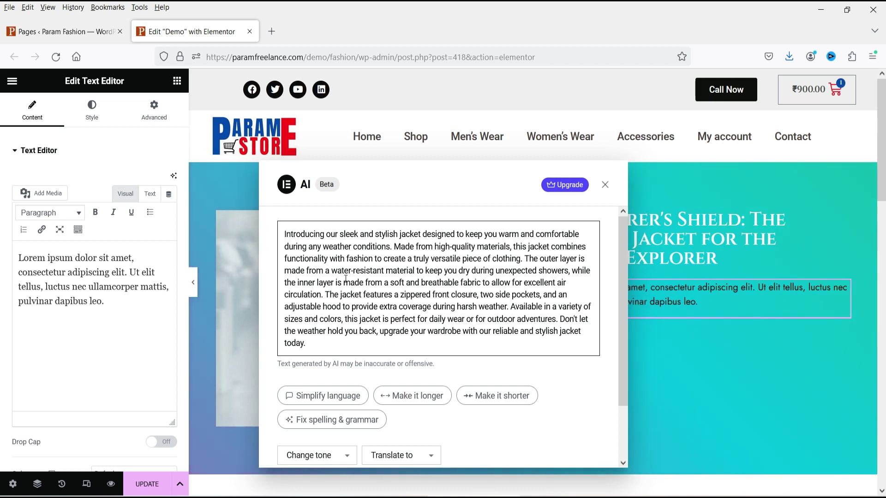
scroll(384, 280, down, 2)
- Leave tone and translation unset and insert the AI jacket description into the text block
click(319, 392)
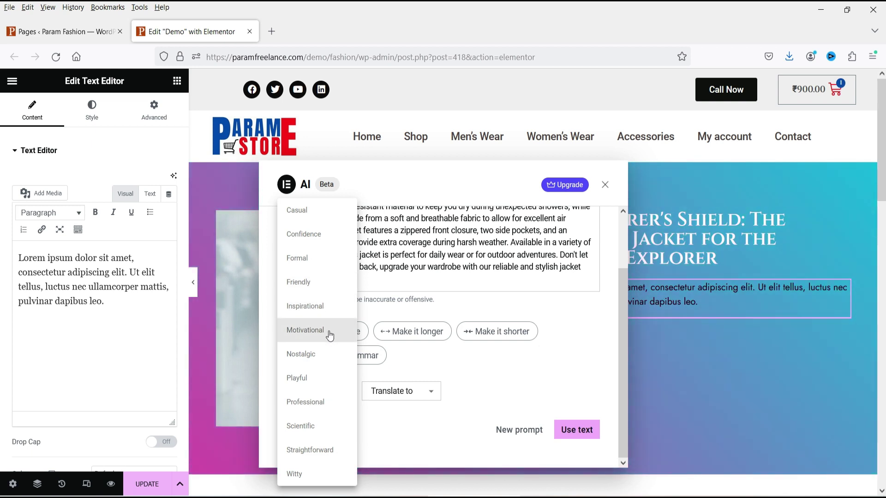
click(564, 329)
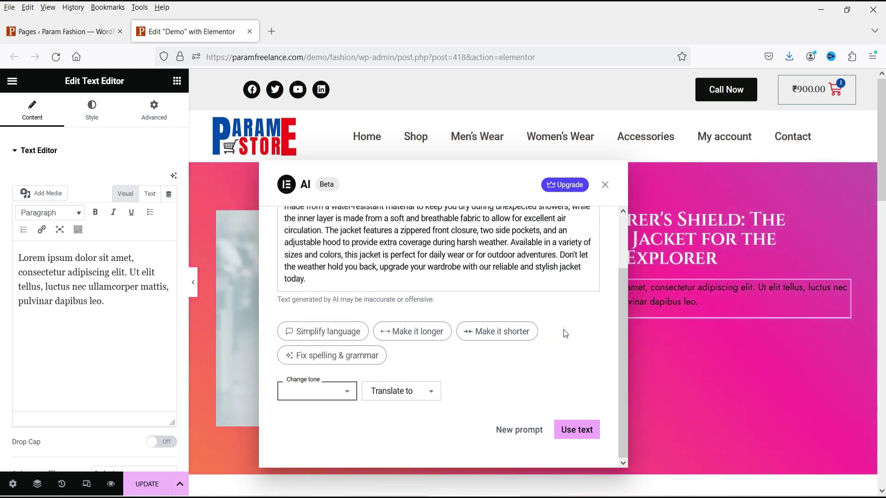
click(406, 392)
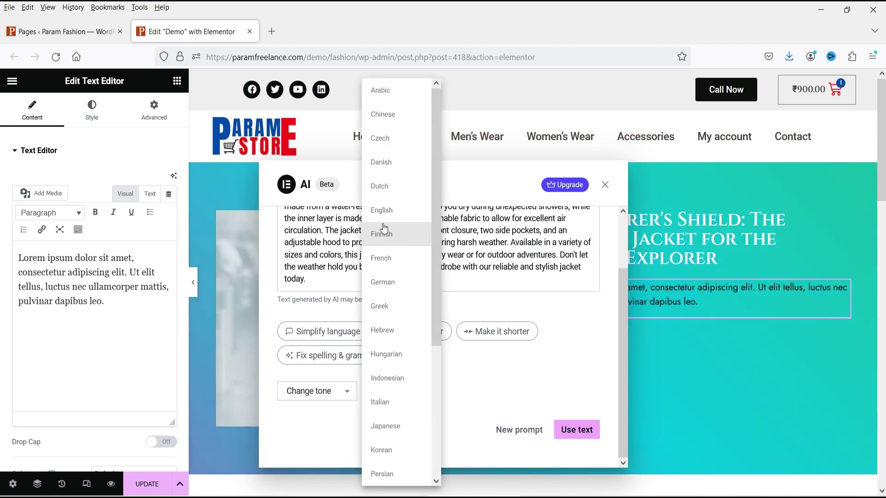
scroll(406, 277, down, 4)
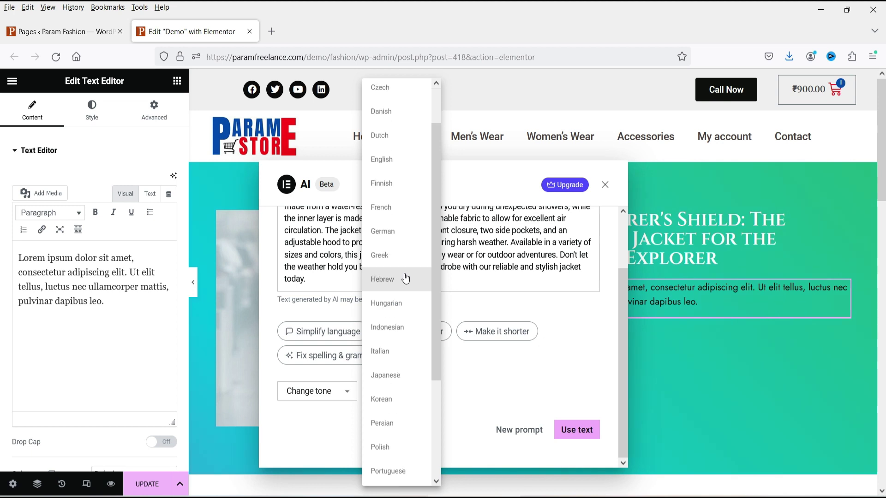
click(495, 259)
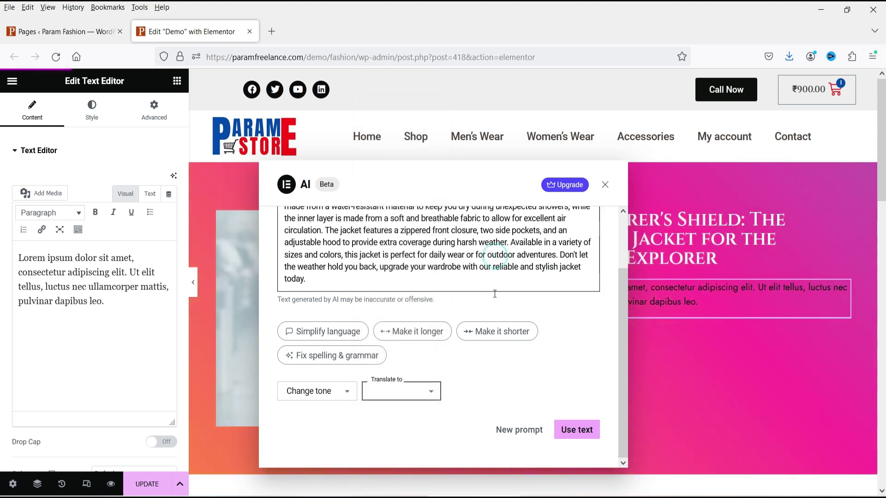
click(574, 428)
scroll(699, 231, down, 5)
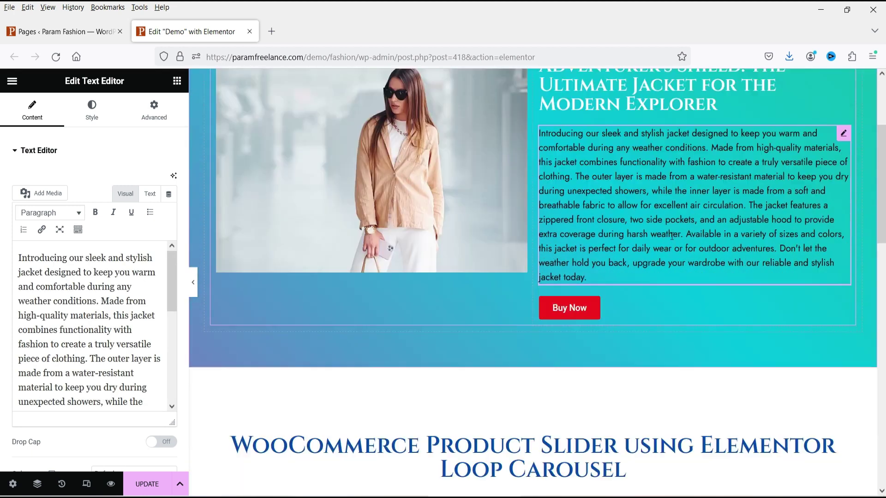
- Show the Buy Now button's Custom CSS section under Advanced
click(616, 214)
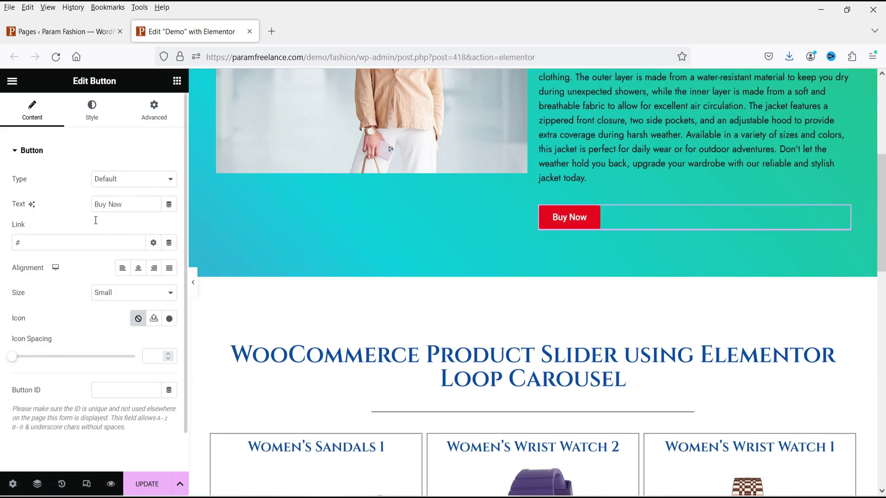
click(155, 110)
scroll(47, 428, down, 4)
click(42, 435)
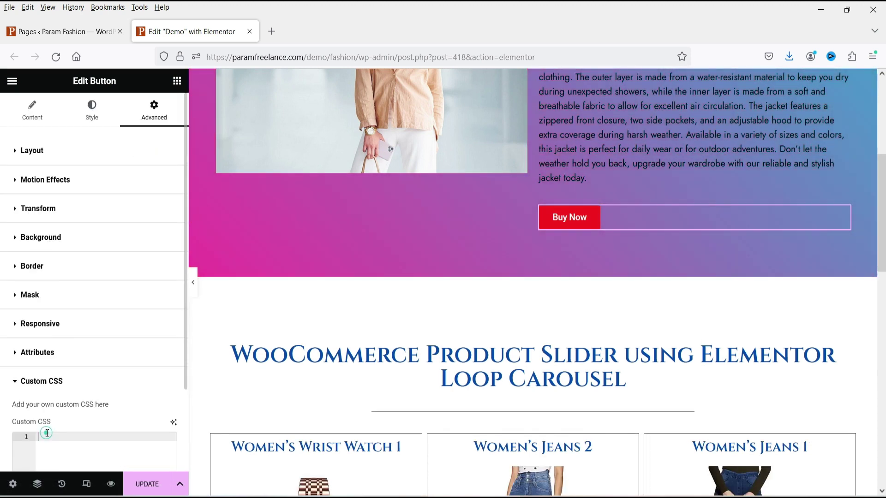
scroll(24, 434, down, 3)
- Launch Code with AI for the button's CSS and view the Elementor AI pricing page
click(175, 286)
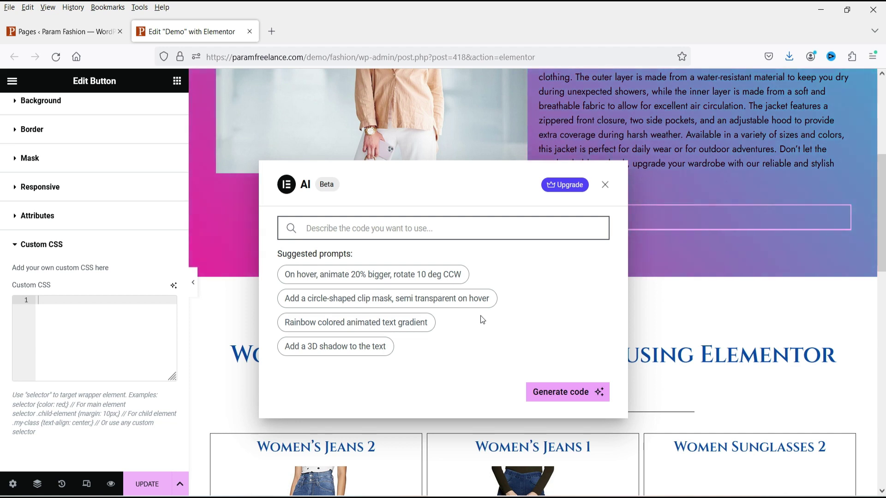
click(605, 184)
click(174, 289)
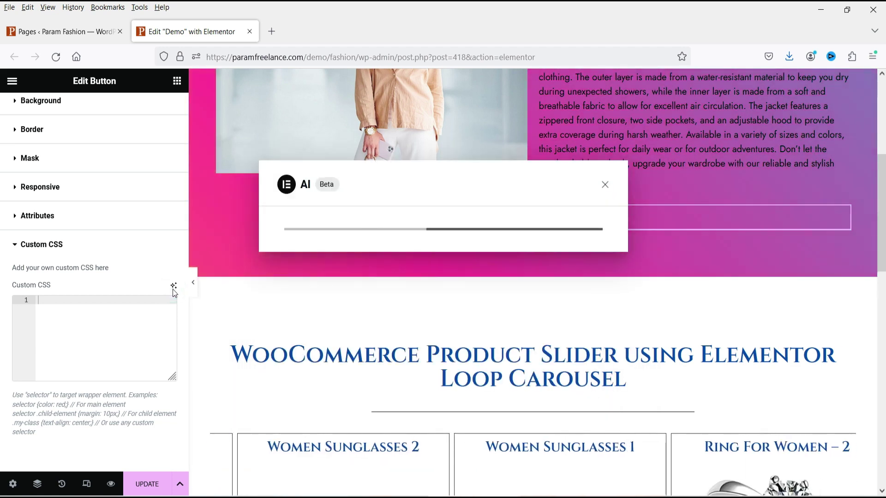
mouse_move(570, 186)
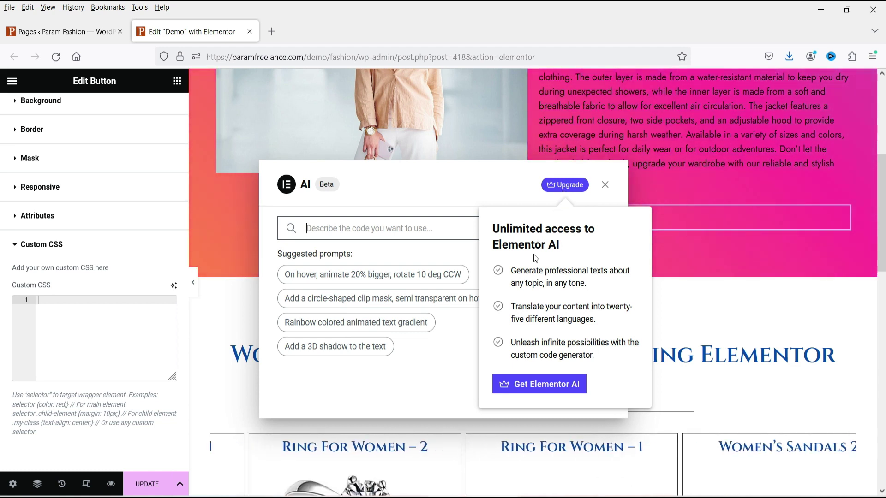
click(549, 391)
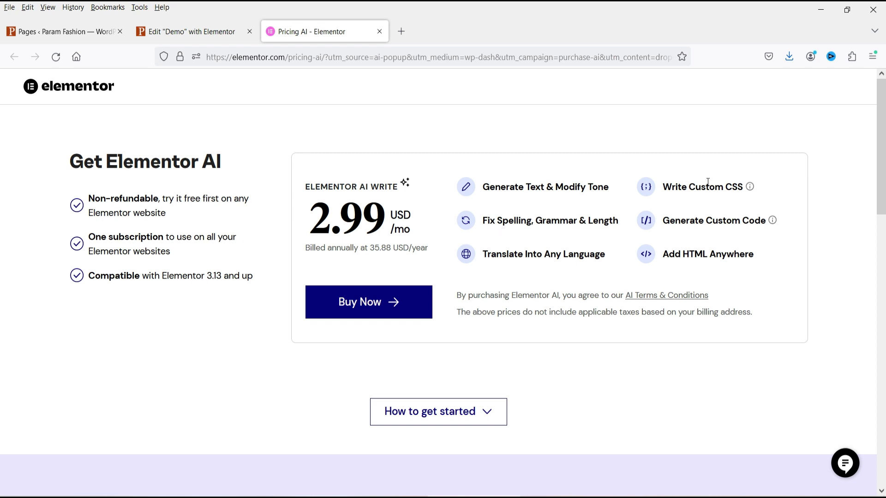
mouse_move(750, 193)
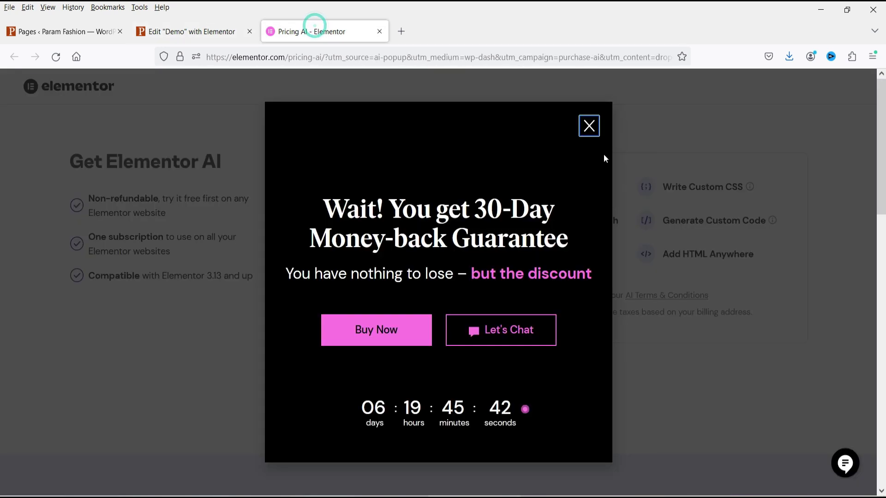
- Return from the pricing page to the editor and close the AI code dialog
click(589, 126)
click(193, 31)
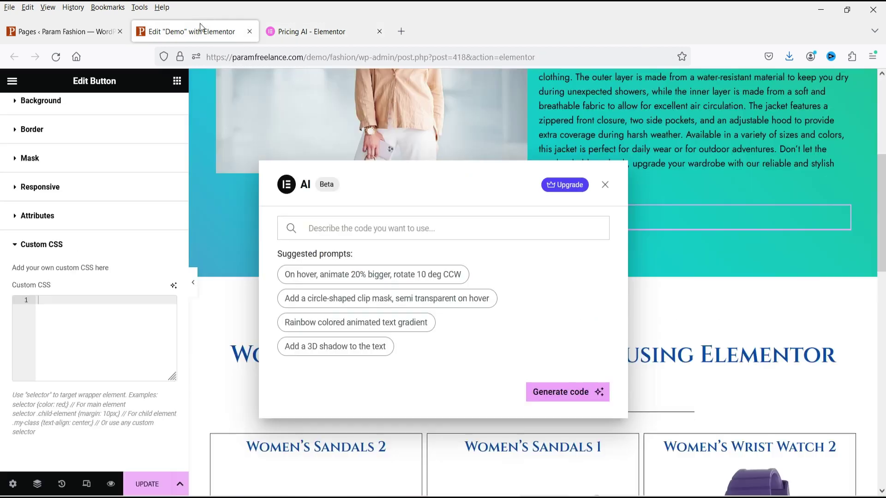
click(605, 185)
scroll(608, 284, down, 3)
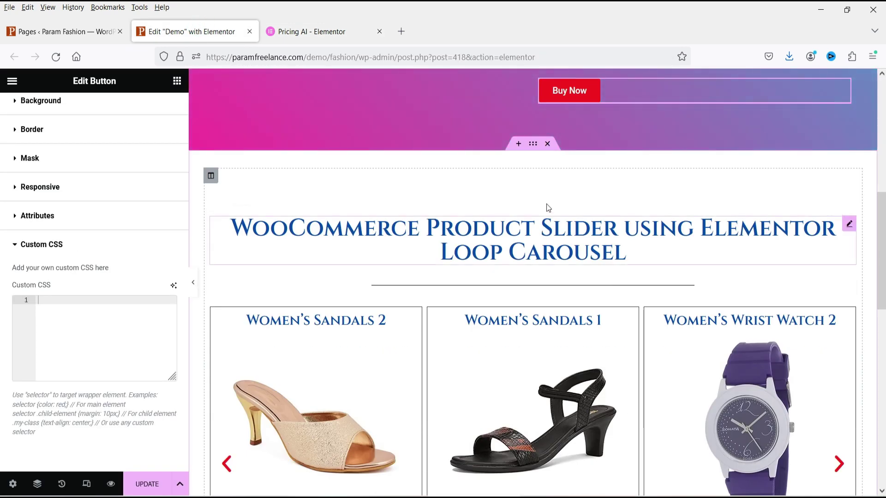
- Add an HTML widget, found by searching 'html', above the carousel heading
click(483, 194)
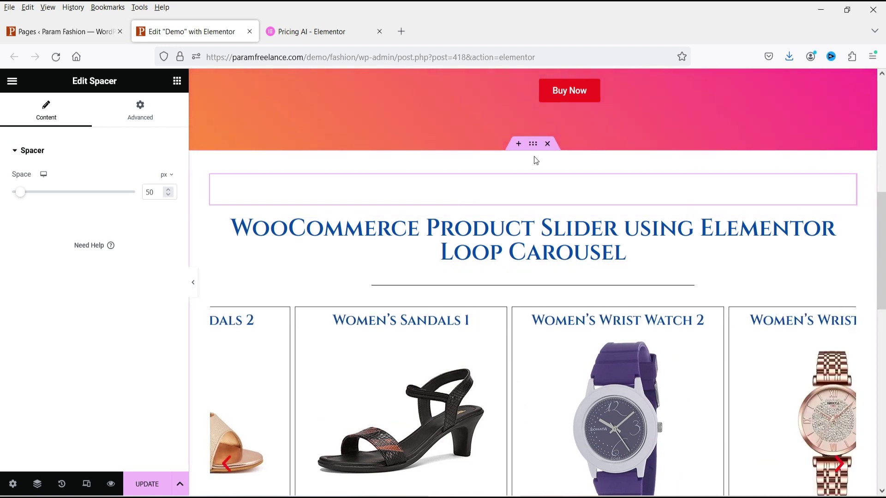
click(176, 81)
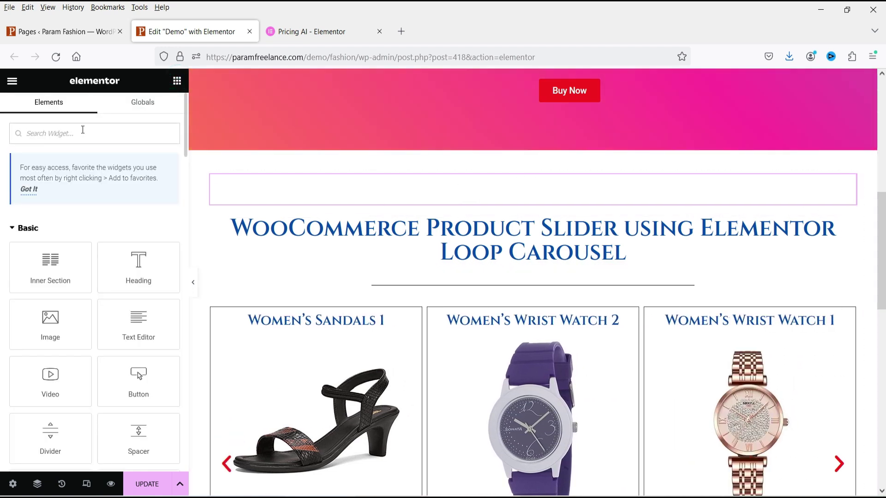
click(83, 131)
text(html)
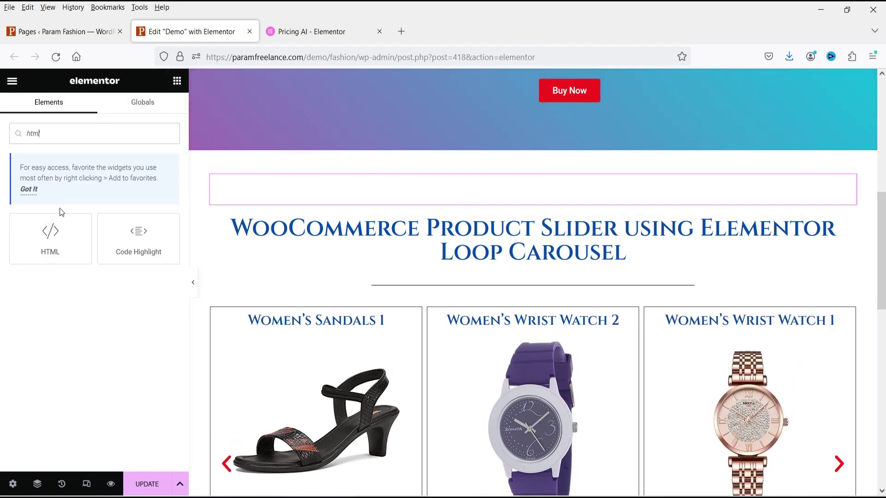
drag(46, 242, 421, 182)
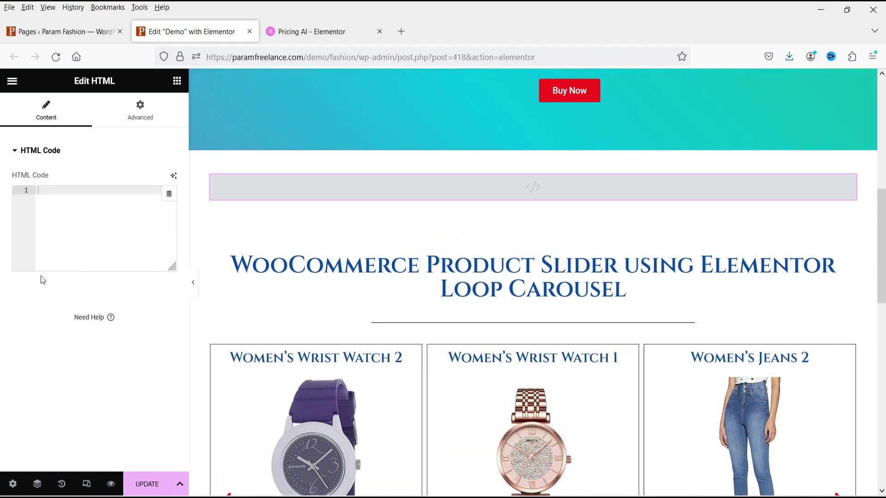
- Generate and insert AI HTML scrolling 'ELEMENTOR AI' right to left as an H1
click(174, 176)
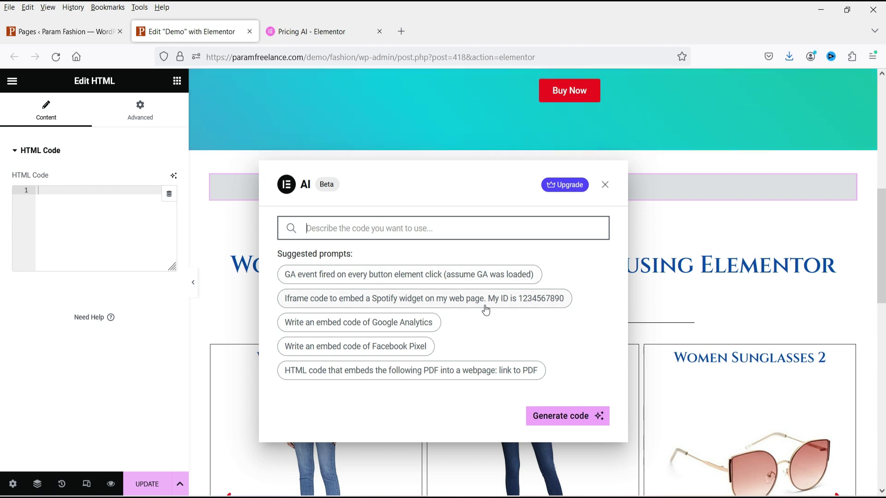
text(I want scrolling text "ELEMENTOR AI" from right to lef)
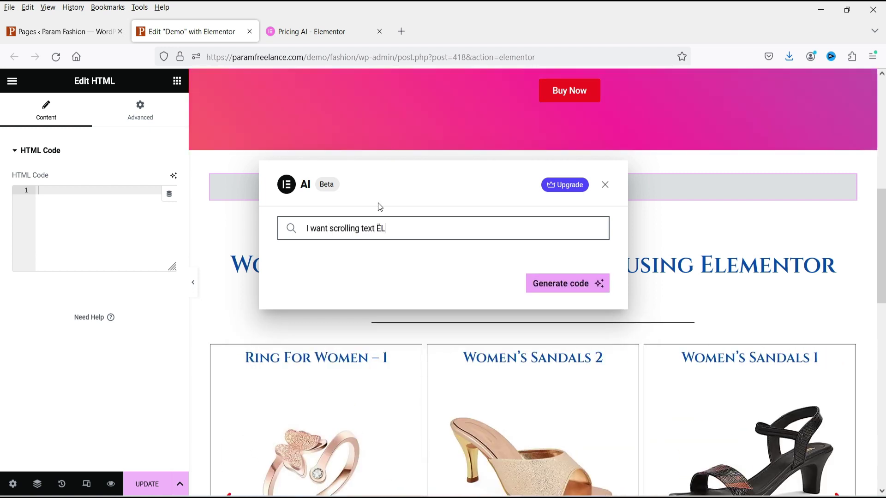
text(t. text tag will be H1.)
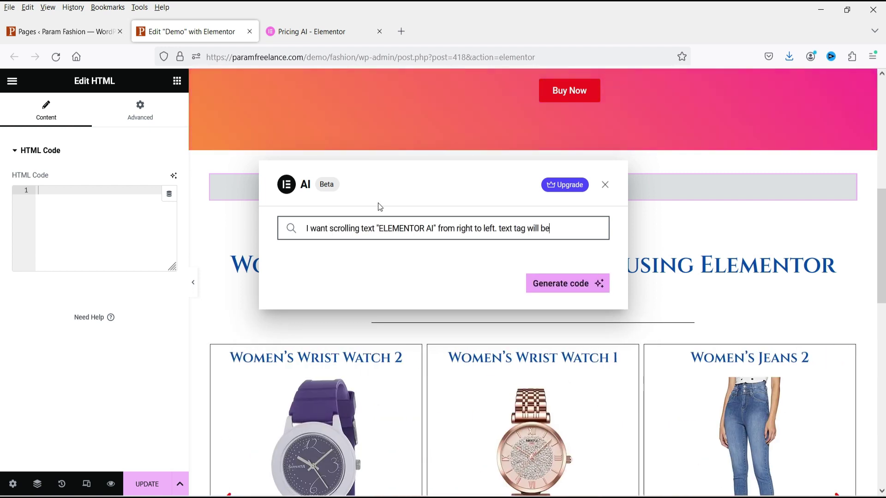
click(557, 286)
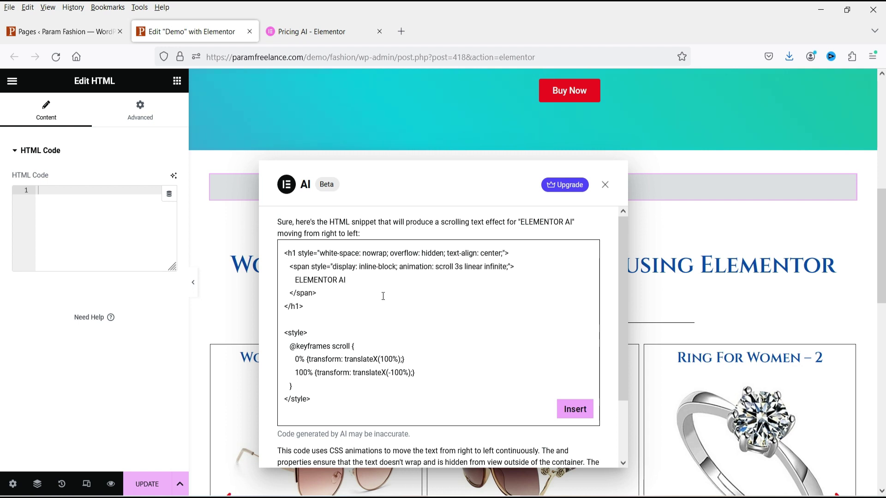
click(574, 409)
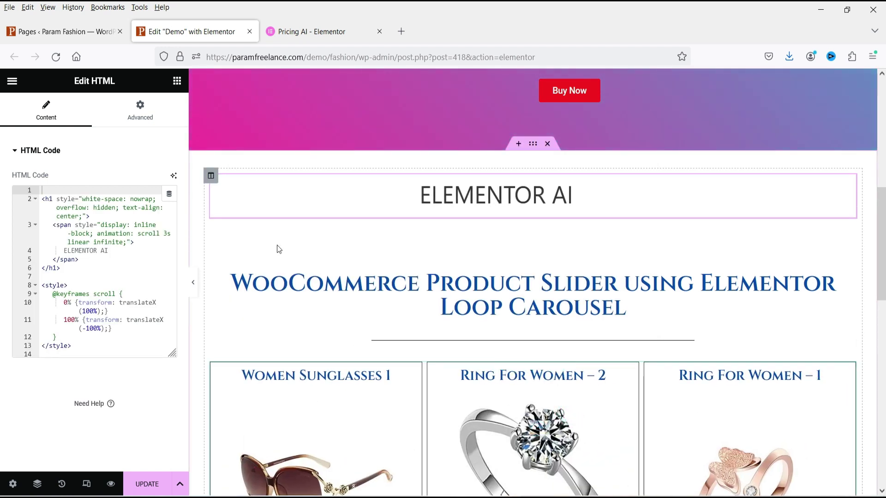